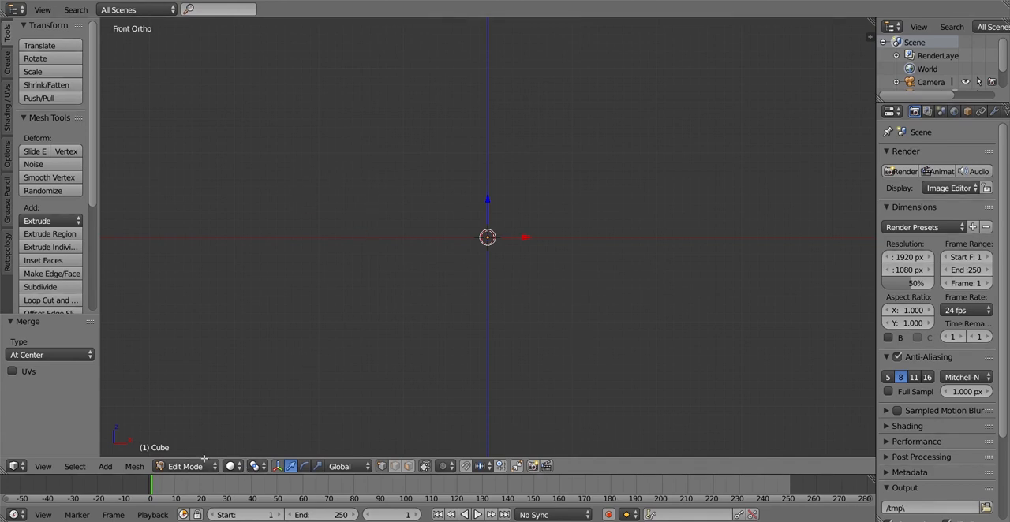
Switch to the right view and move the upper middle vertex of the edge chain slightly along positive Y
left_click(44, 468)
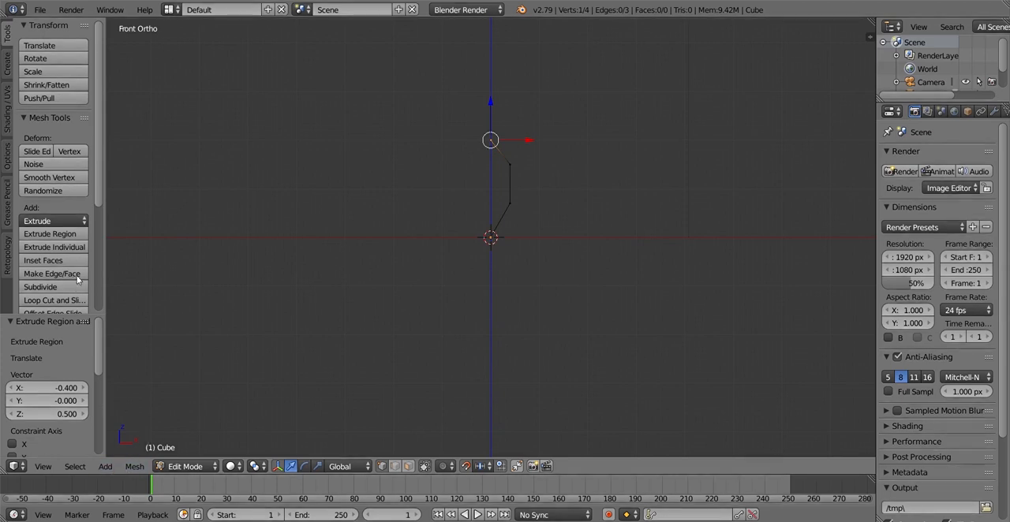
left_click(43, 467)
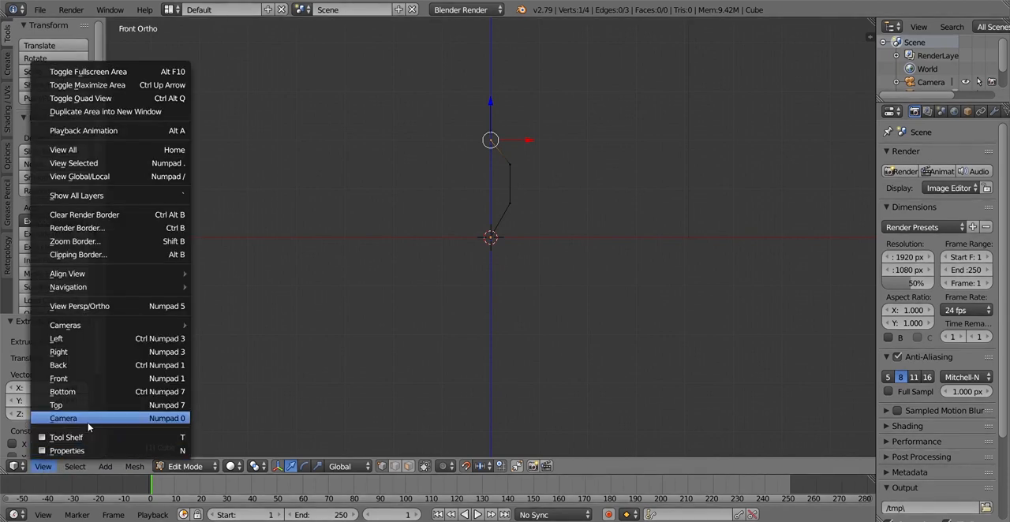
left_click(83, 352)
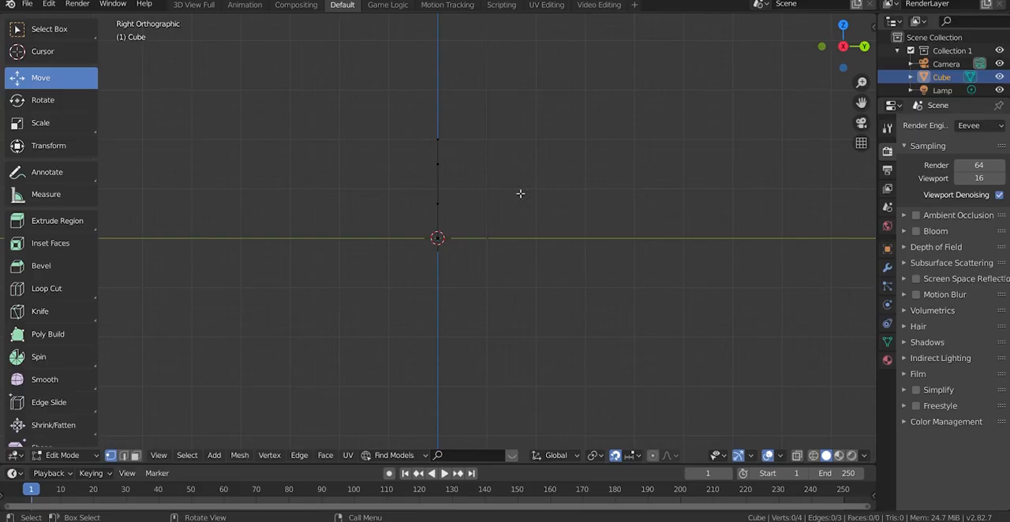
left_click(497, 174)
key("g")
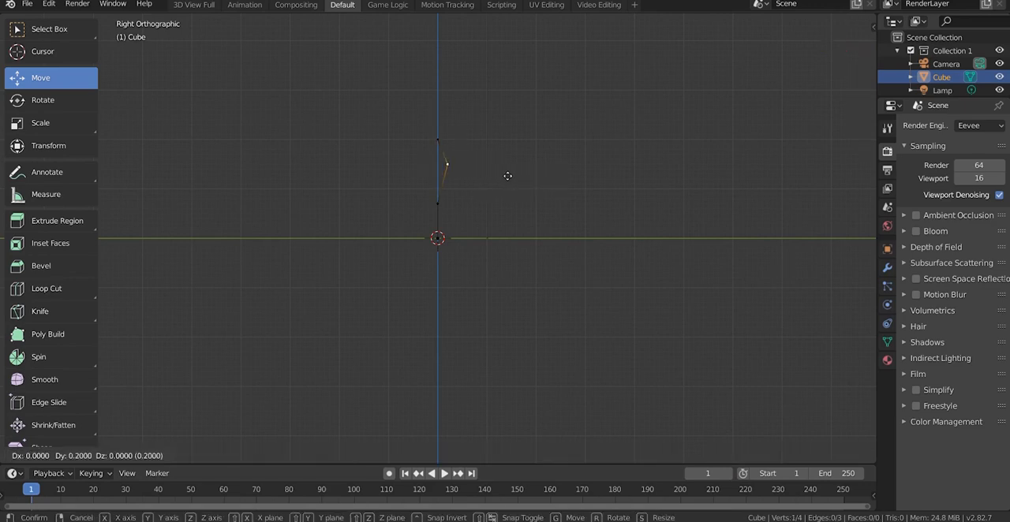
left_click(513, 174)
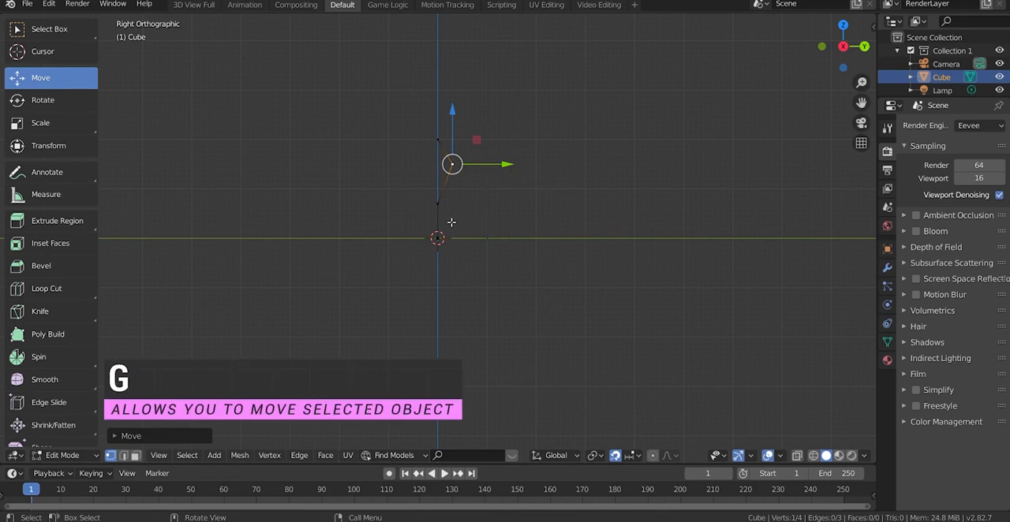
Move the lower middle vertex of the edge chain slightly along negative Y and a little upward
key("ctrl+z")
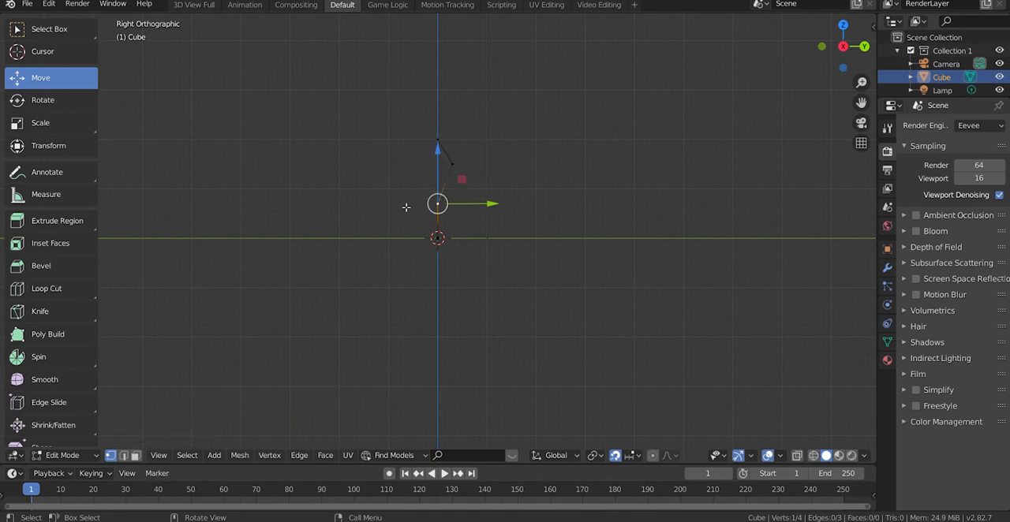
key("g")
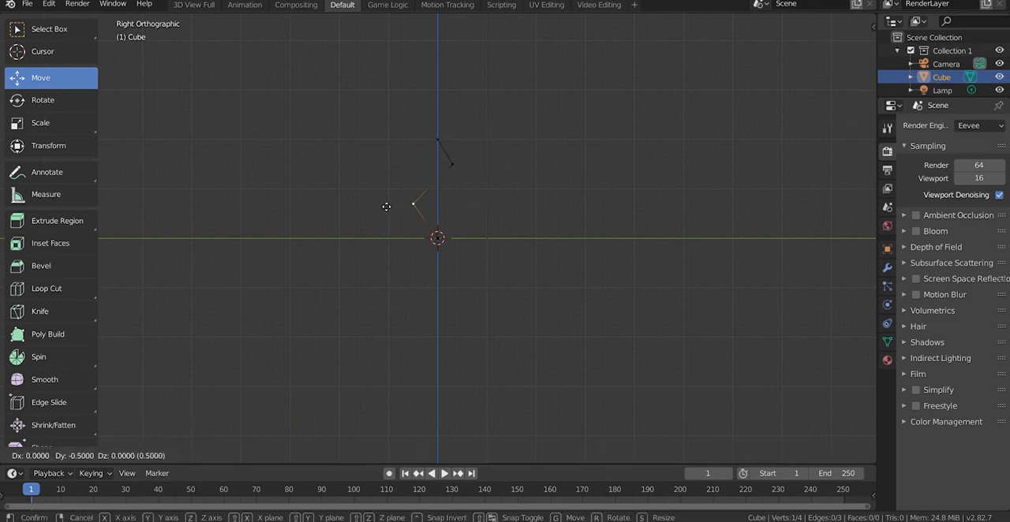
left_click(393, 205)
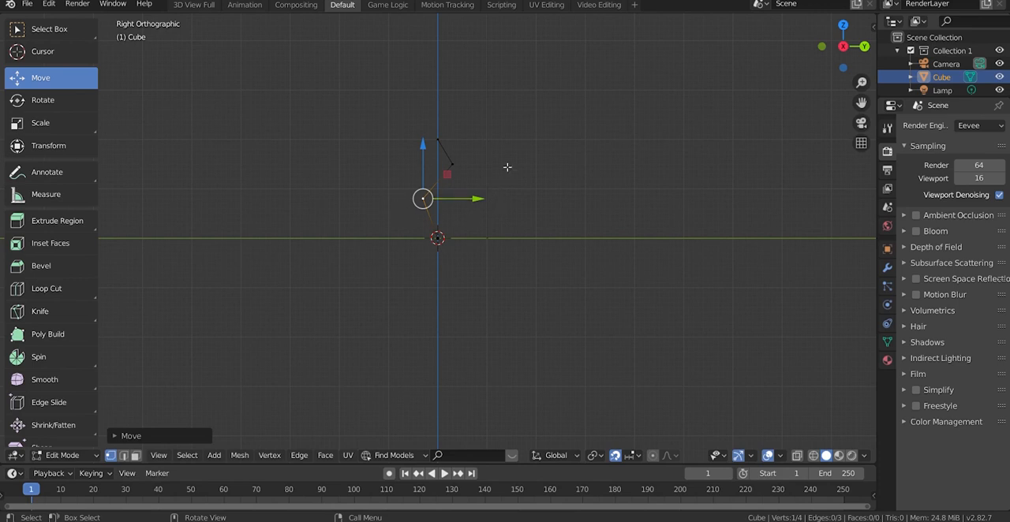
Duplicate the whole edge chain in the front view, offset 0.05 along X and 0.025 along Z
left_click(450, 157, "shift")
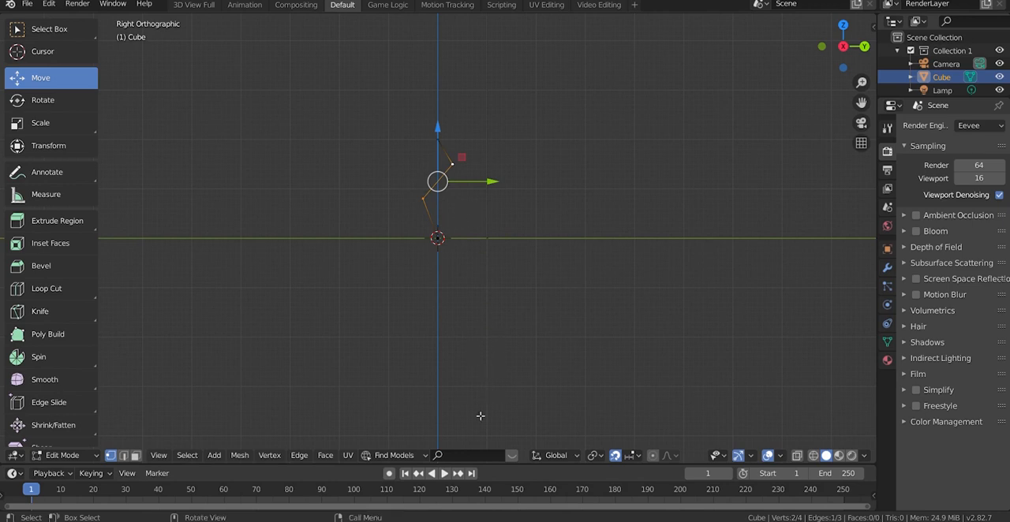
key("a")
key("KP_1")
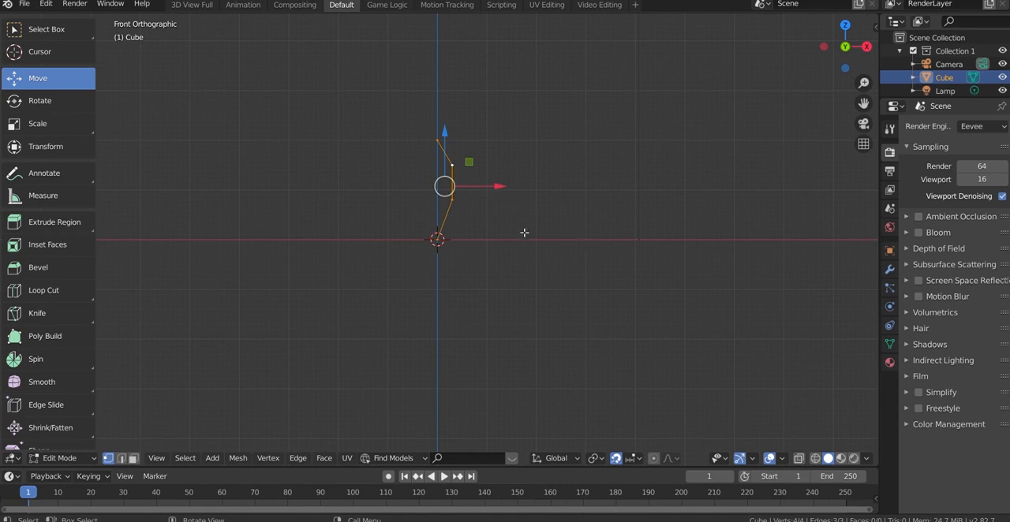
key("e")
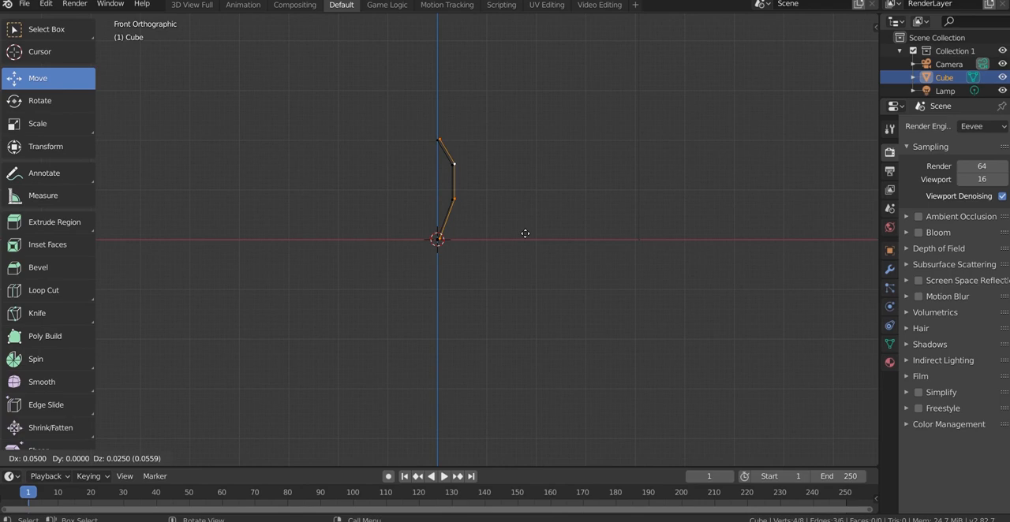
left_click(524, 233)
scroll(442, 238, "up", 4)
scroll(444, 239, "up", 3)
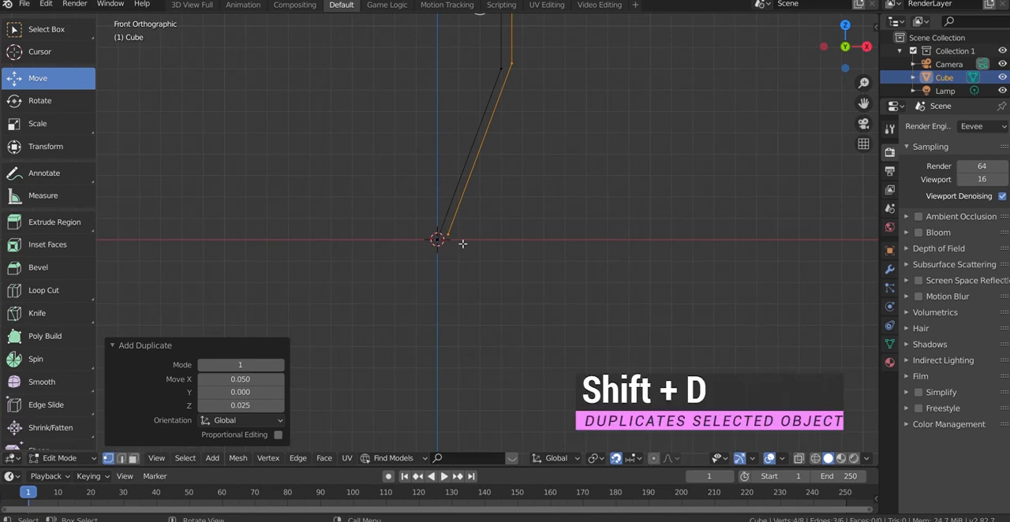
key("shift+d")
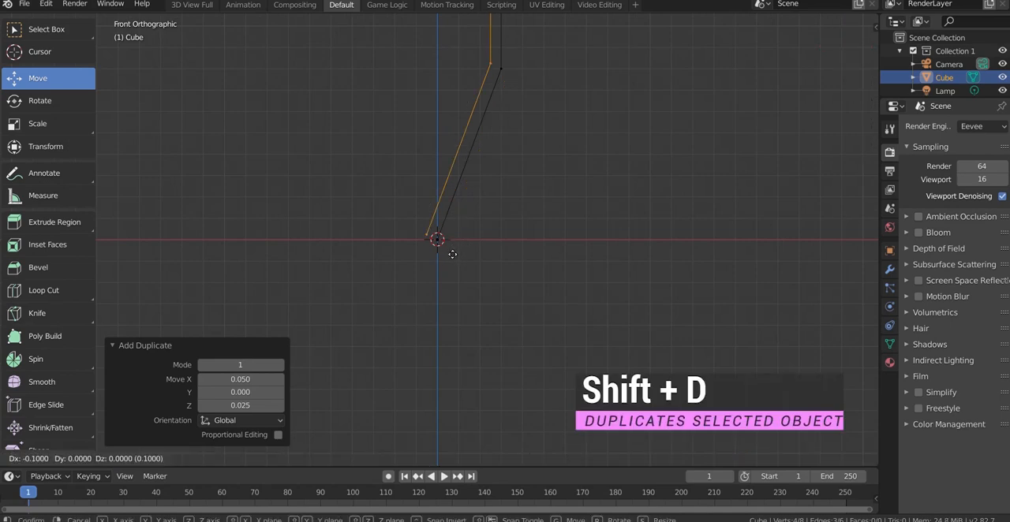
left_click(454, 254)
scroll(478, 246, "down", 4)
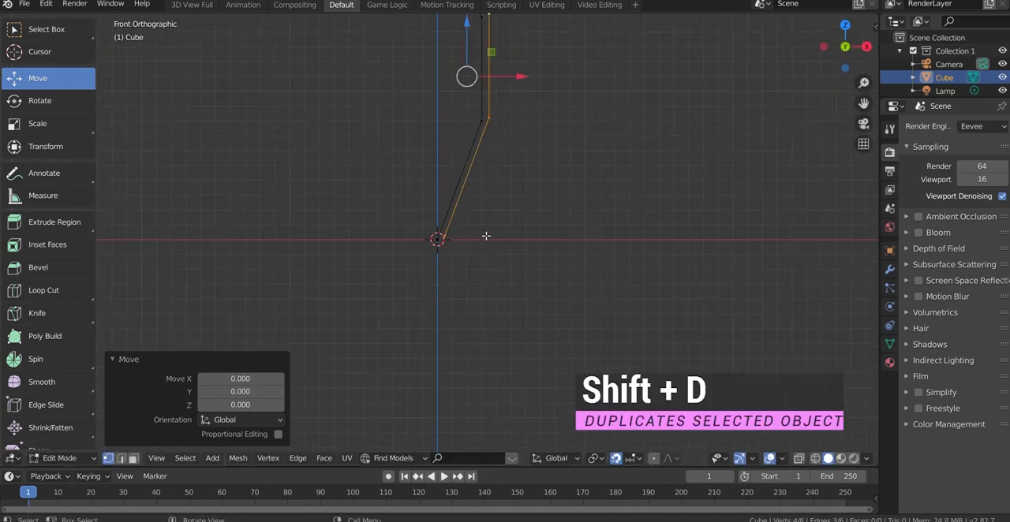
Mirror the duplicated vertices along global X and move them -0.4 along X, opposite the original chain
right_click(507, 163)
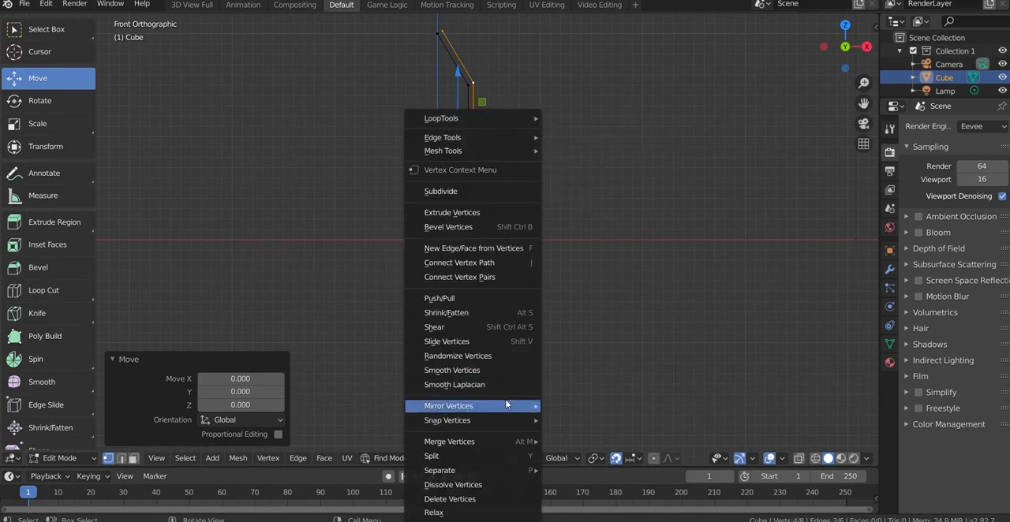
mouse_move(506, 419)
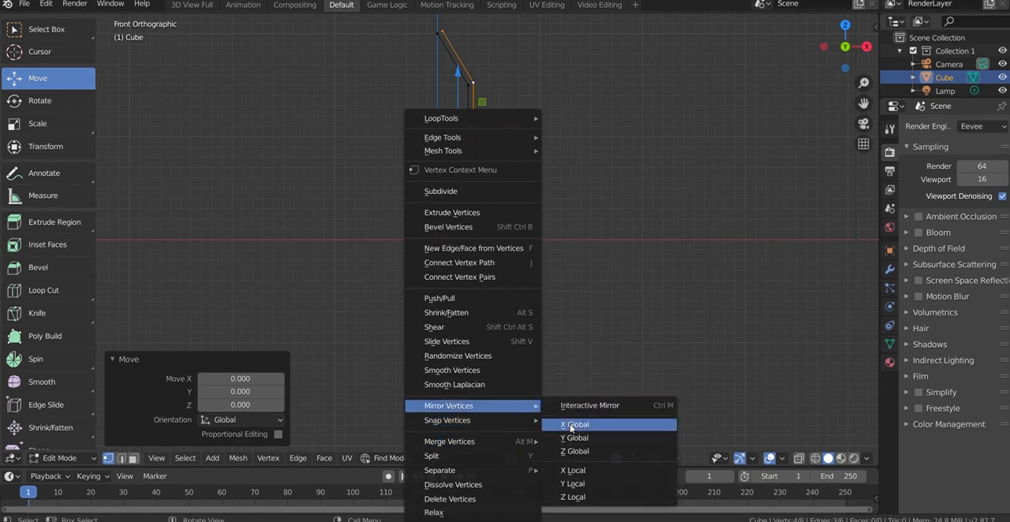
left_click(570, 423)
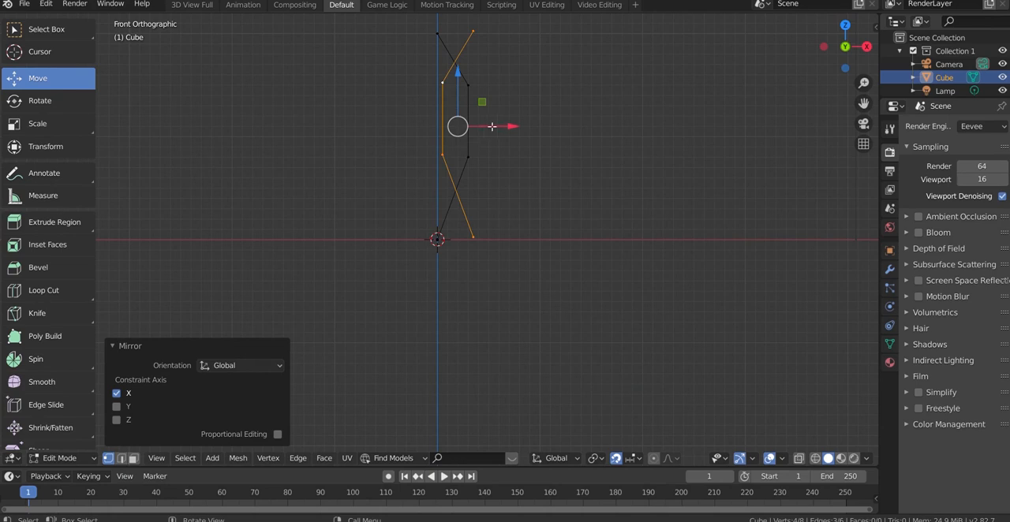
left_click_drag(496, 127, 457, 131)
Move the mirrored half 0.048 along X and -0.023 along Z so its ends meet the original chain
scroll(439, 226, "up", 5)
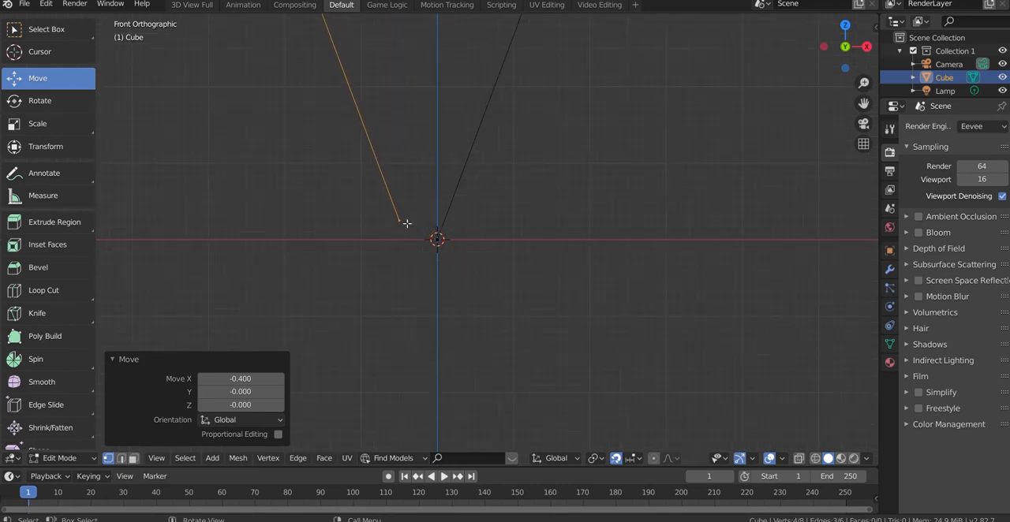
left_click_drag(409, 224, 419, 227, "shift")
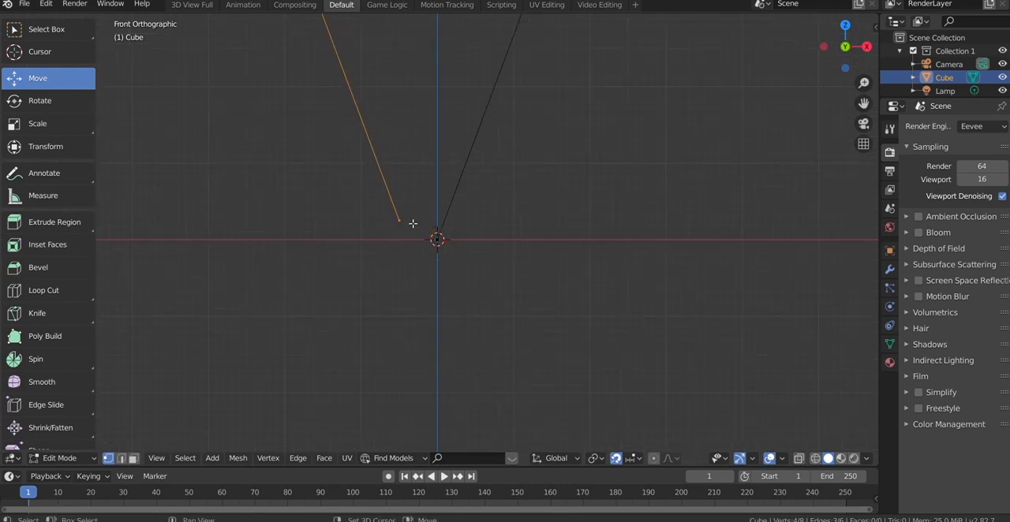
key("g")
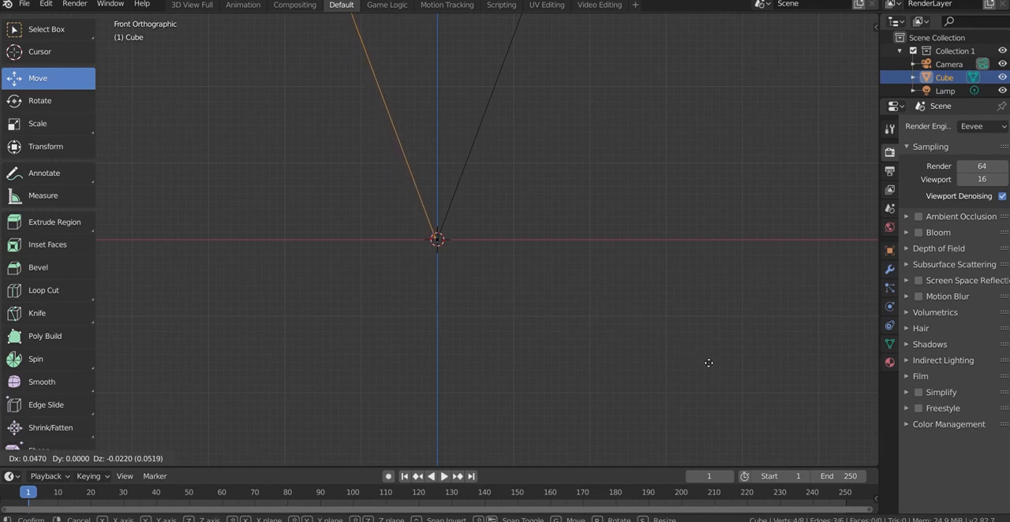
left_click(710, 364)
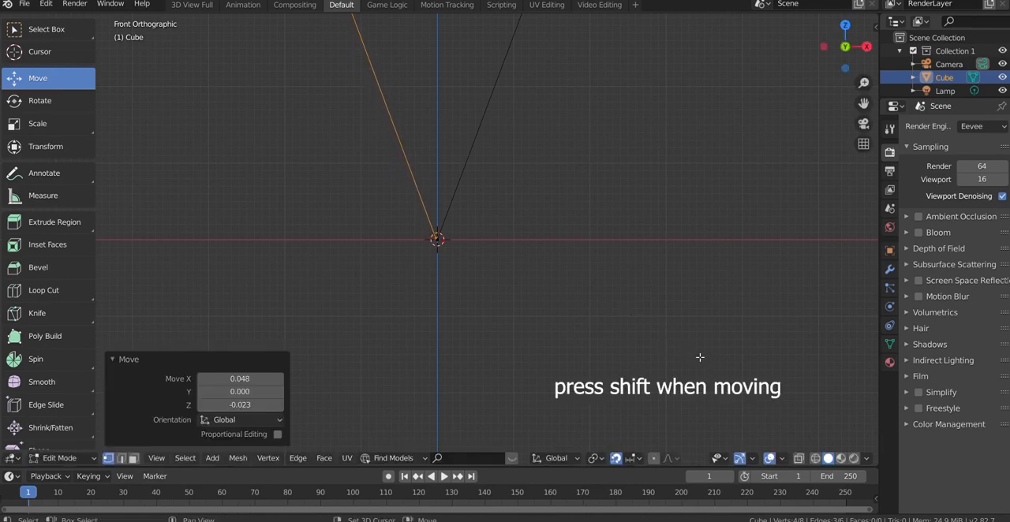
scroll(504, 287, "down", 2)
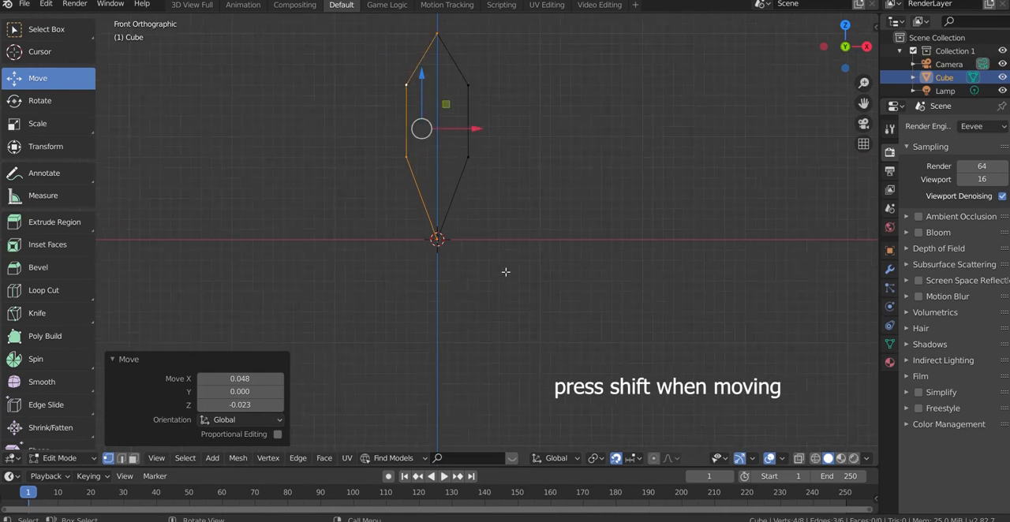
Try the mirror with the X and Y axes added to Z, and with all constraint axes cleared
scroll(460, 88, "up", 1)
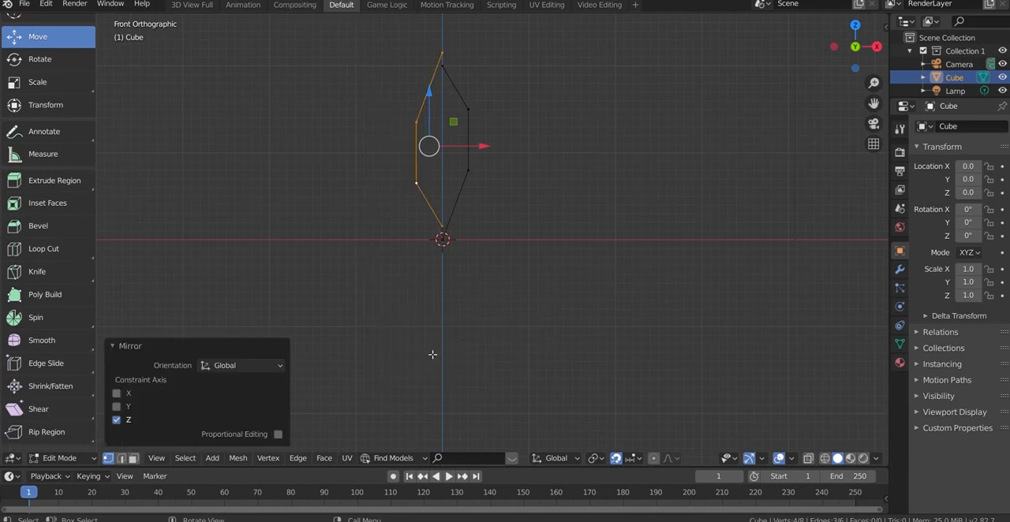
left_click(117, 407)
left_click(117, 395)
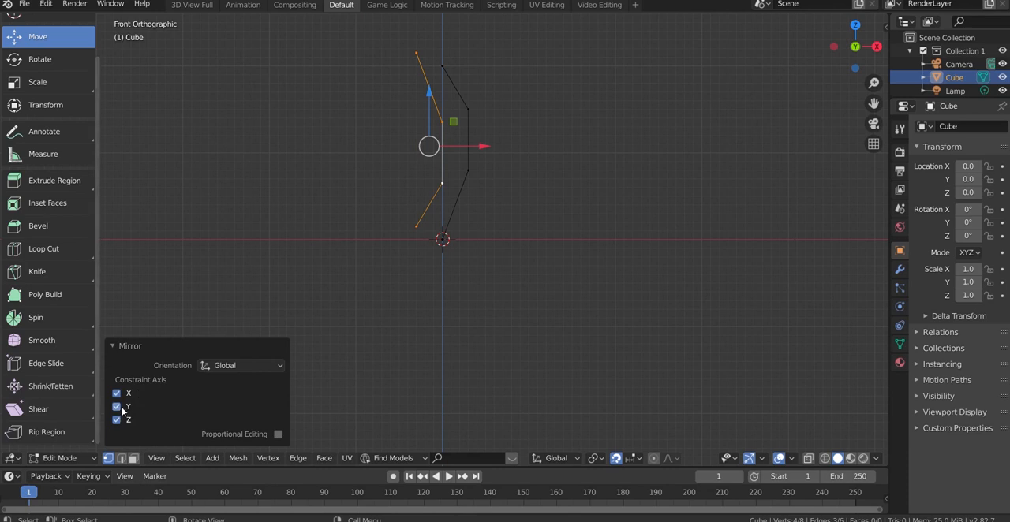
left_click(117, 407)
left_click(117, 393)
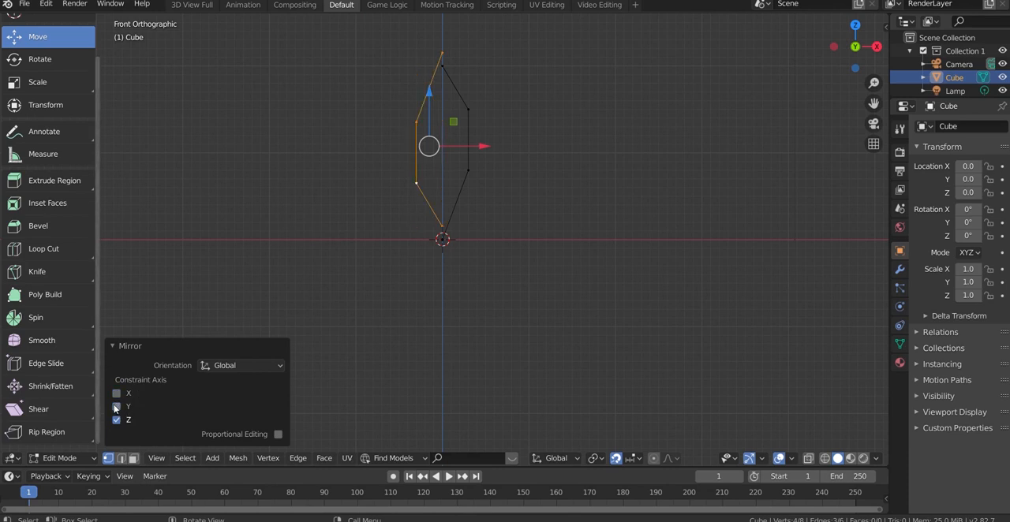
left_click(117, 420)
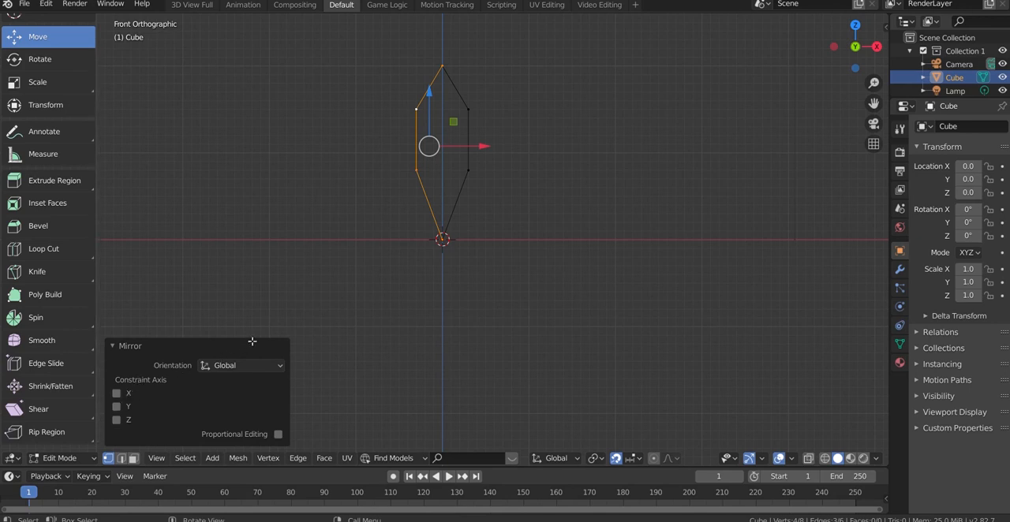
Enable the X, Y and Z constraint axes for the mirror of the selected half
left_click(116, 406)
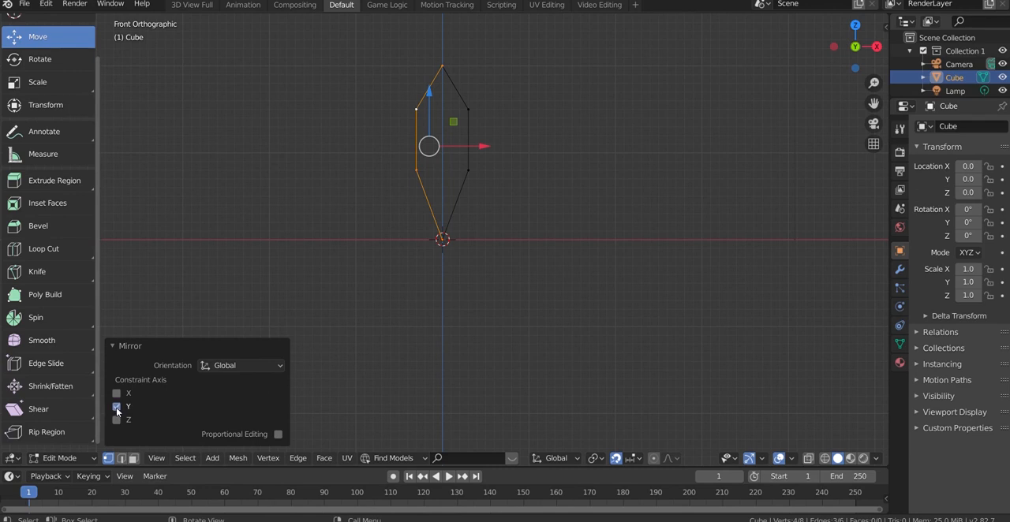
left_click(117, 395)
left_click(117, 421)
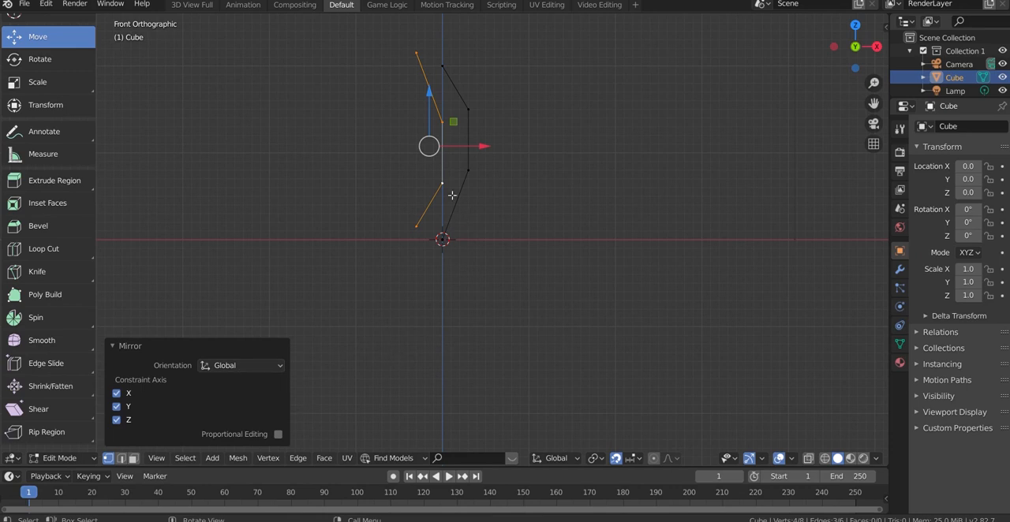
Move the mirrored half below the X axis and 0.352 along X, and finely adjust it so its upper end meets the origin
left_click_drag(433, 126, 424, 317)
left_click_drag(474, 340, 505, 336)
scroll(465, 238, "up", 5)
scroll(460, 244, "up", 5)
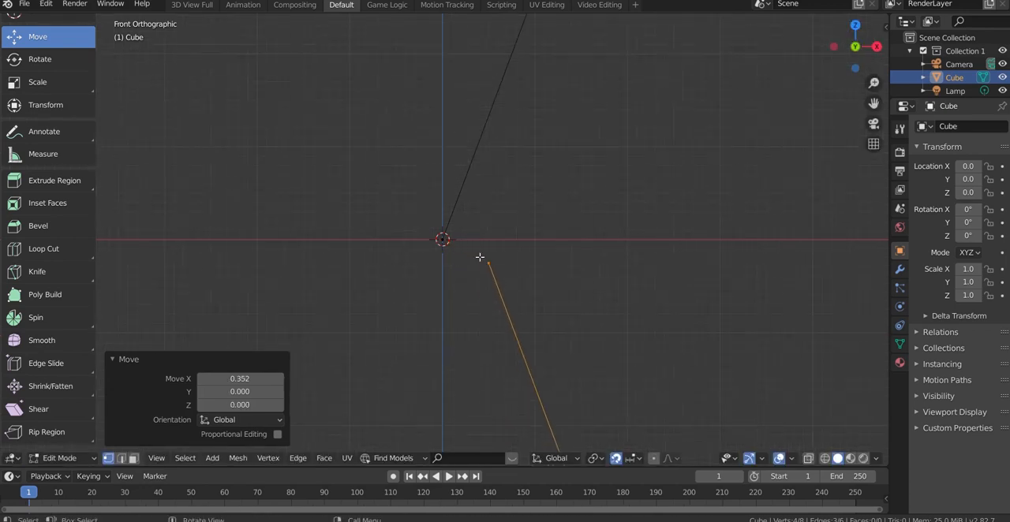
key("g")
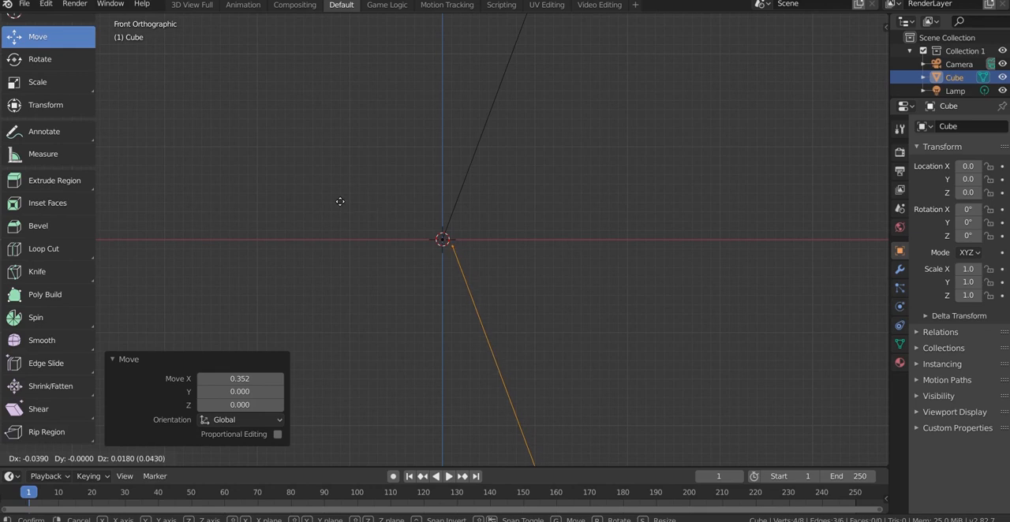
left_click(334, 196)
scroll(467, 248, "up", 9)
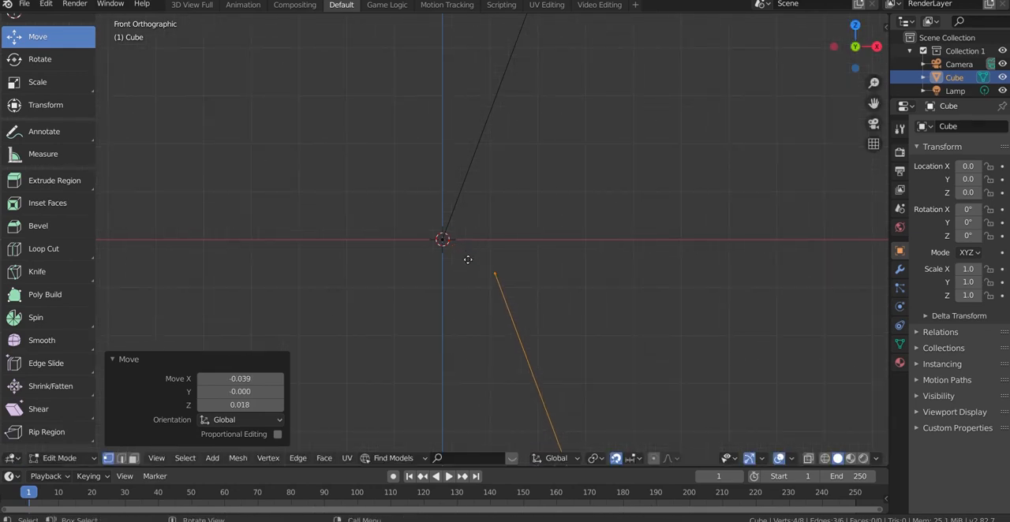
key("g")
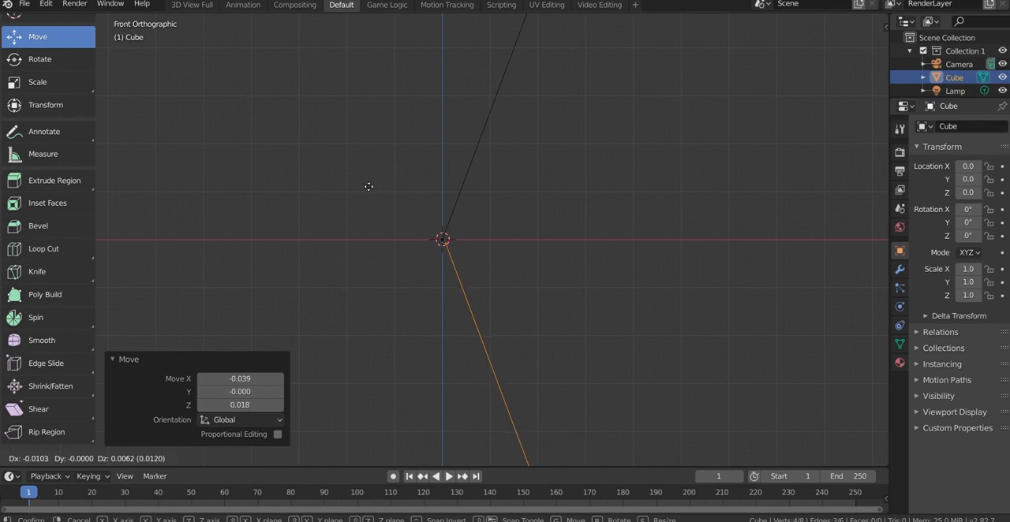
left_click(349, 160)
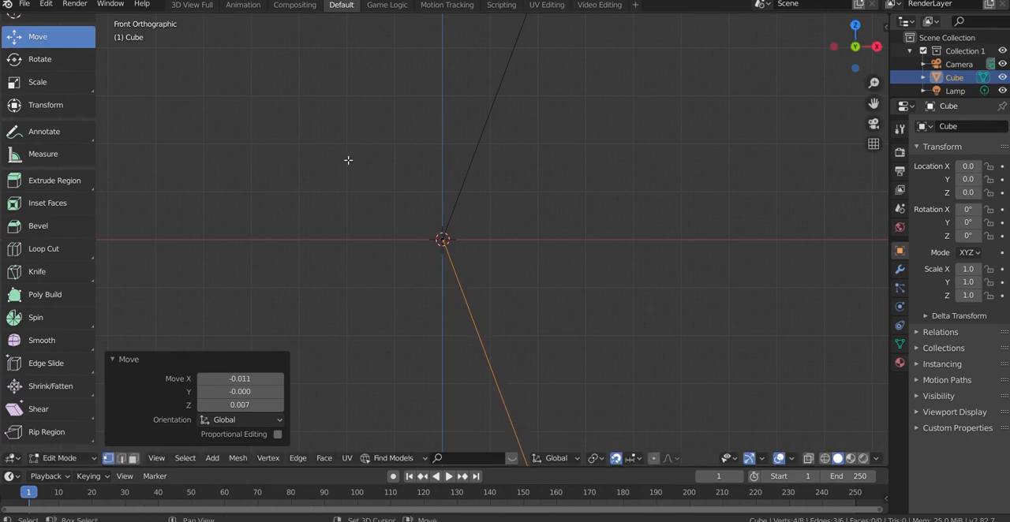
Mirror the selected lower half along global X
right_click(507, 291)
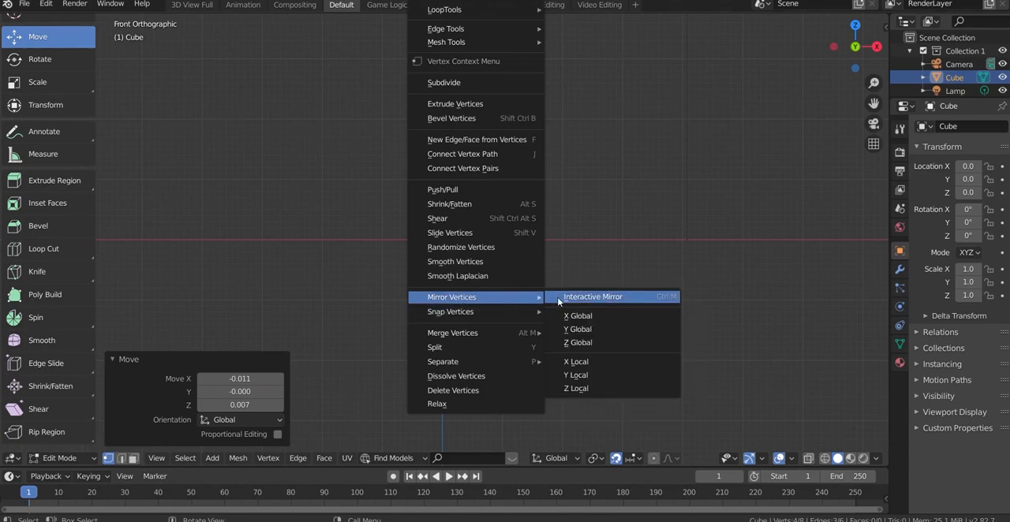
left_click(576, 316)
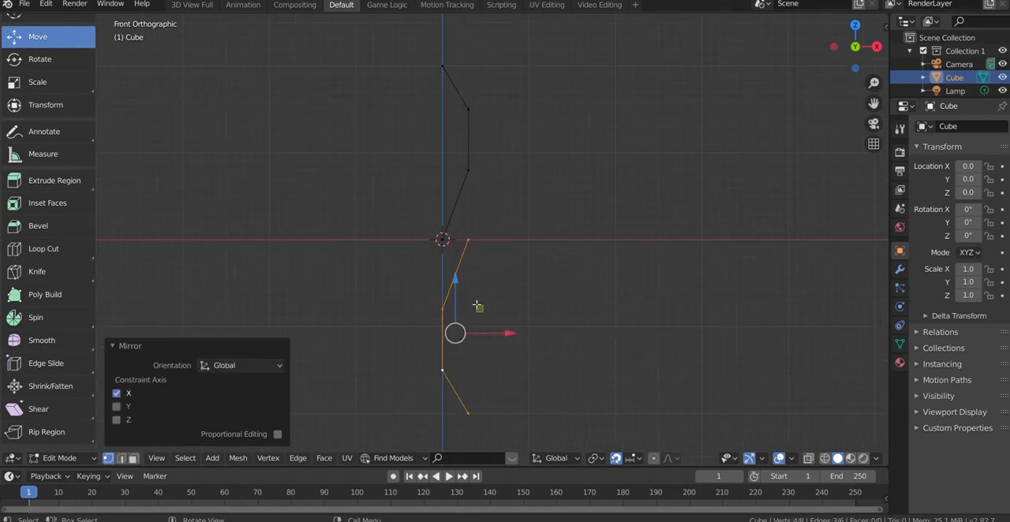
Move the mirrored lower half -0.250 along X and finely adjust it so its upper end meets the origin
left_click_drag(500, 333, 474, 330)
scroll(454, 236, "up", 4)
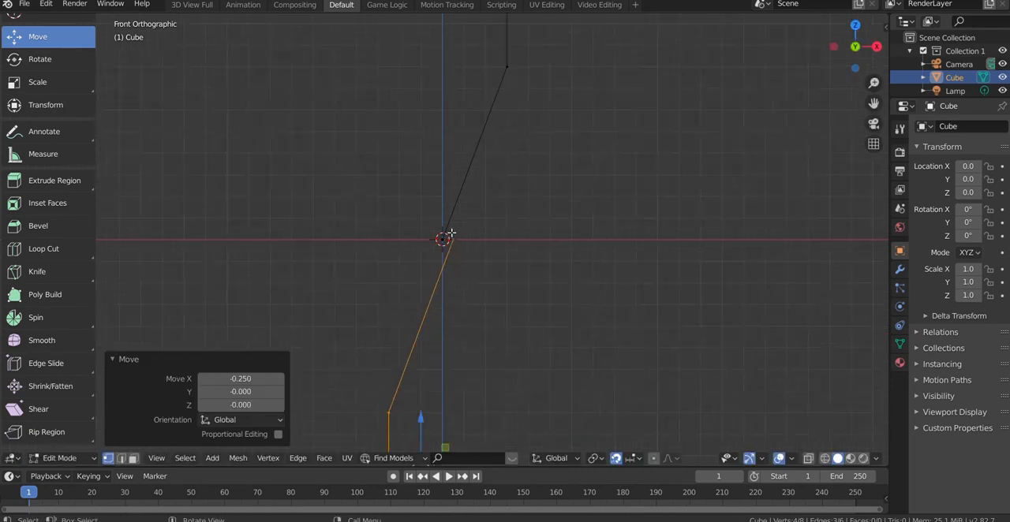
left_click_drag(472, 244, 449, 248)
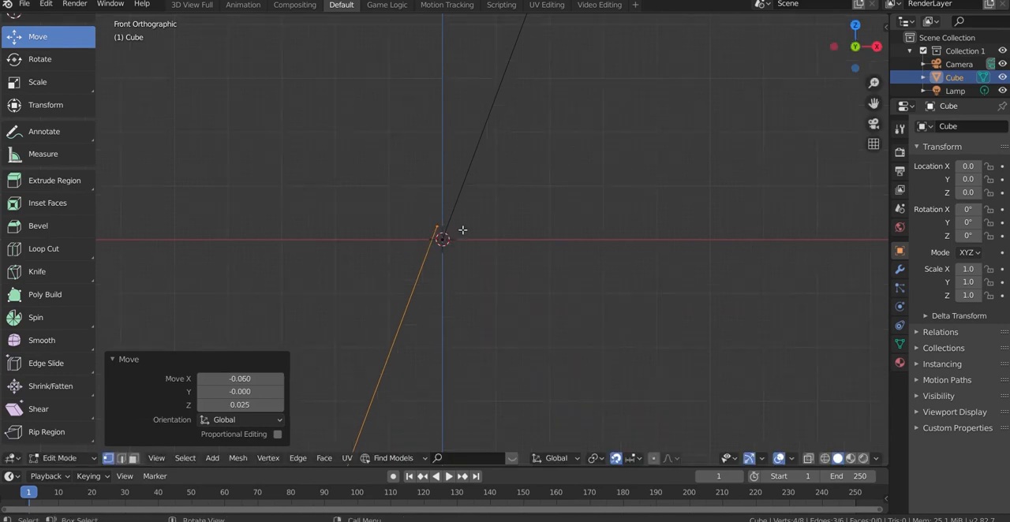
left_click_drag(445, 223, 524, 385)
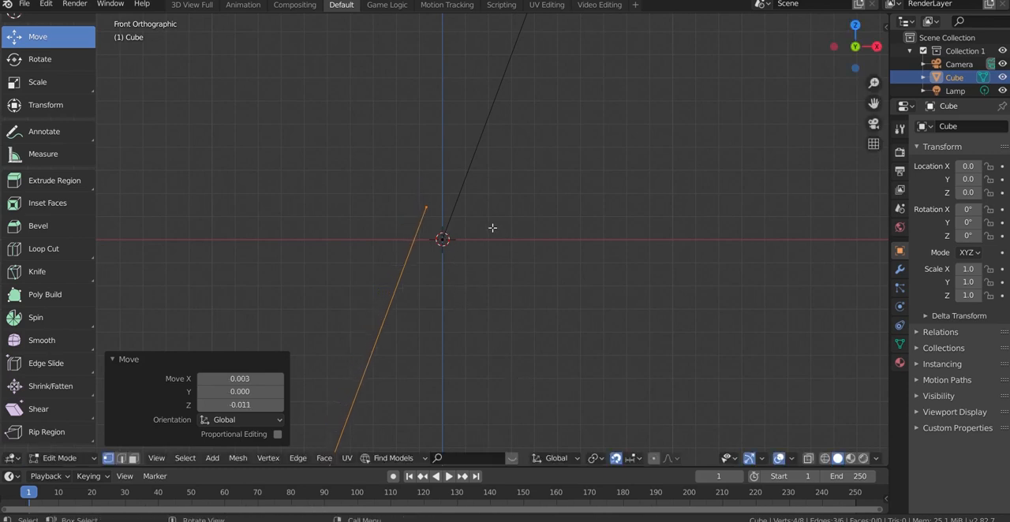
key("g")
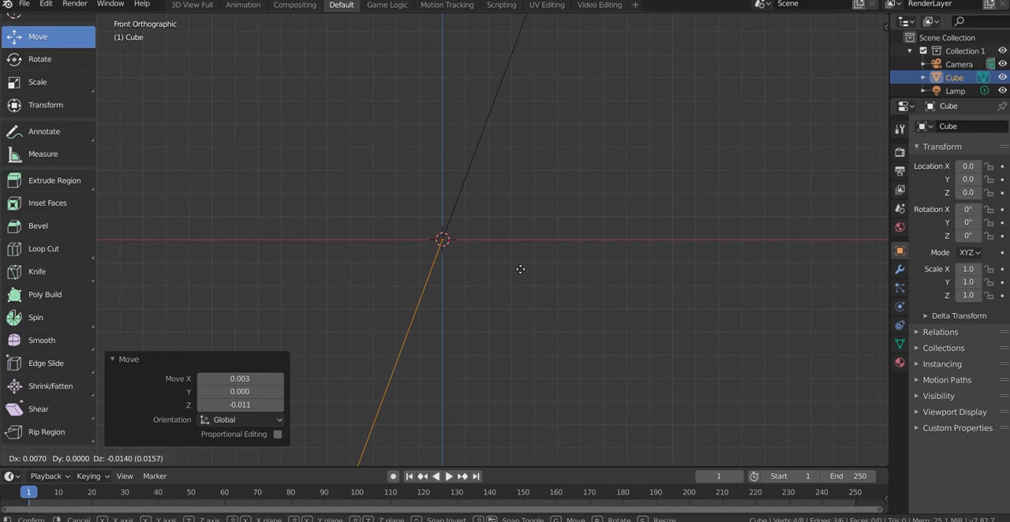
left_click(519, 266)
scroll(529, 237, "down", 6)
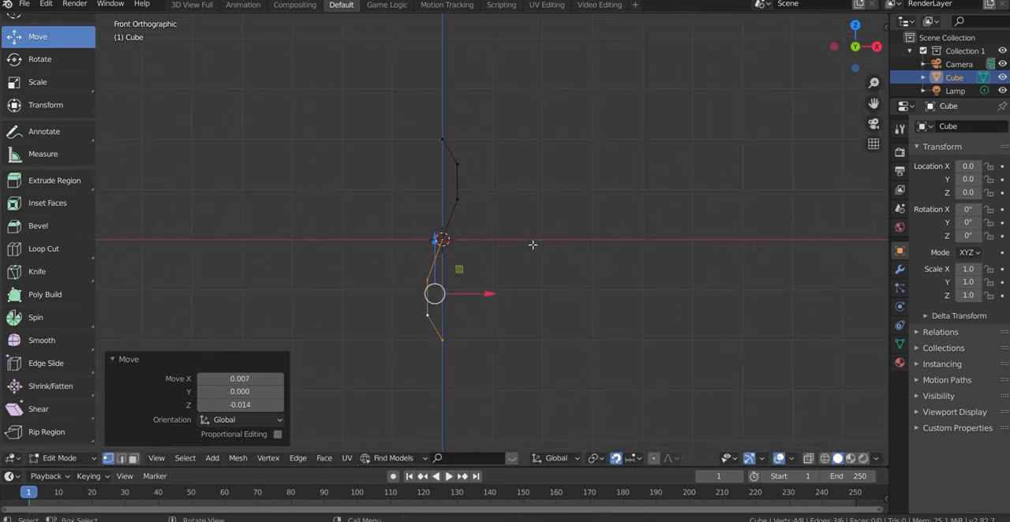
key("alt+a")
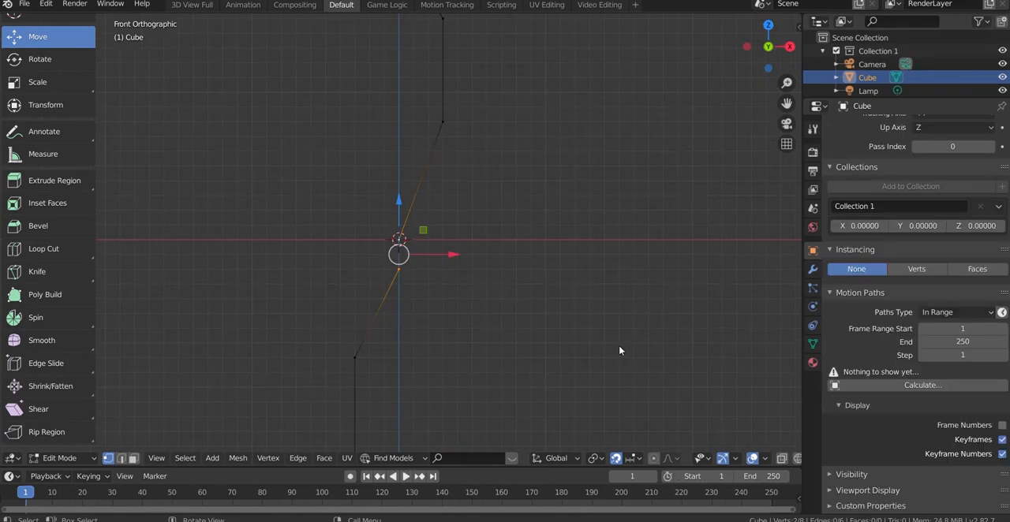
Merge the two vertices where the halves meet at the cursor, and check the joint with a cancelled test move
right_click(435, 217)
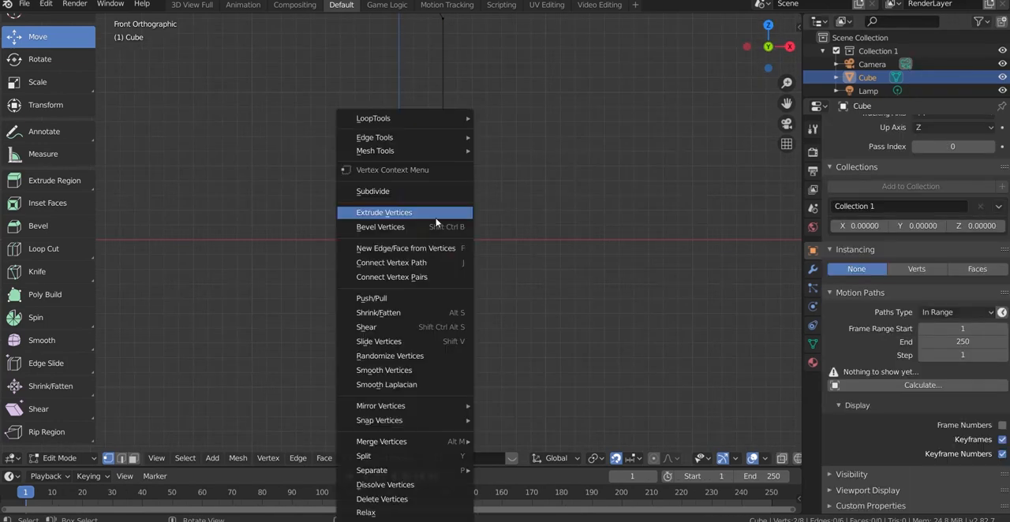
mouse_move(436, 442)
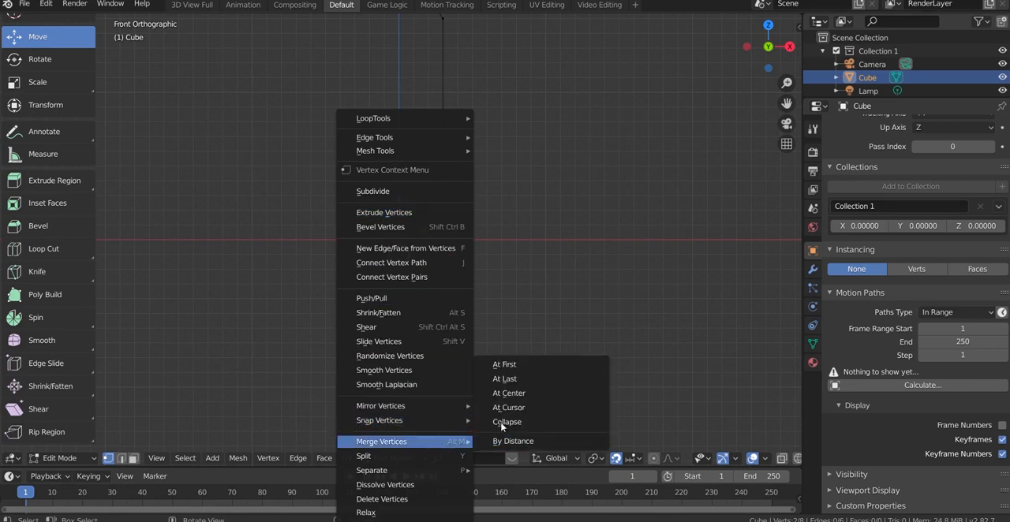
left_click(509, 407)
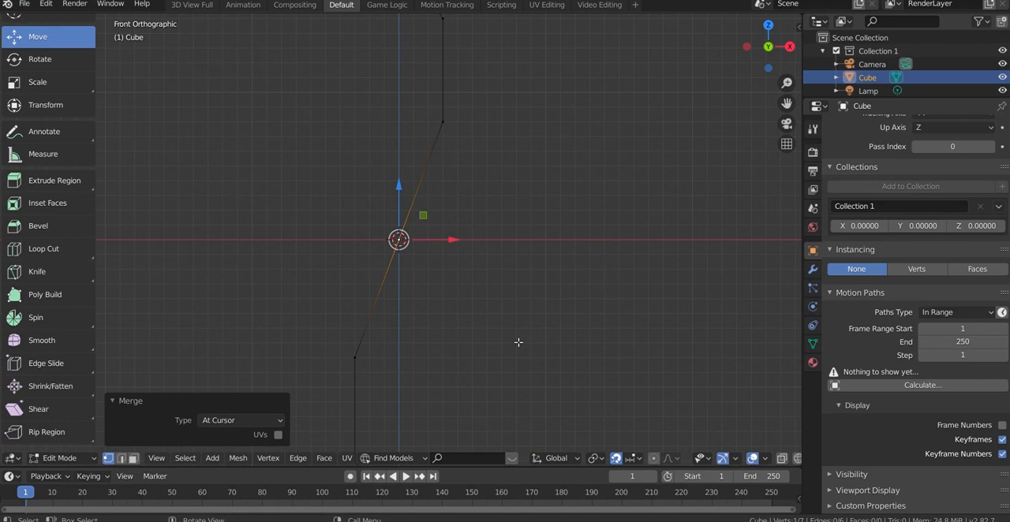
left_click(518, 342)
left_click(401, 241)
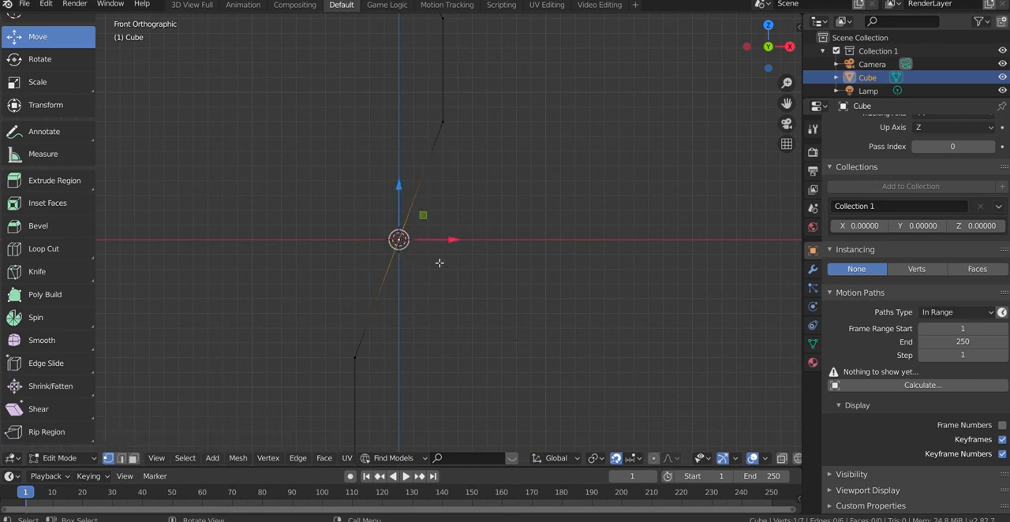
key("g")
key("Escape")
left_click(518, 320)
scroll(502, 292, "down", 4)
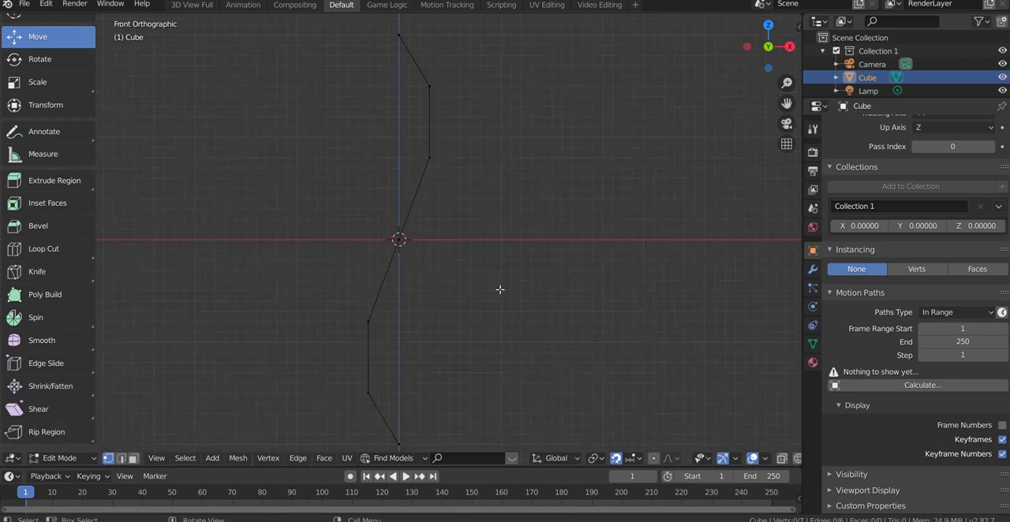
Duplicate the complete edge chain 1.400 upward along Z
left_click(379, 331)
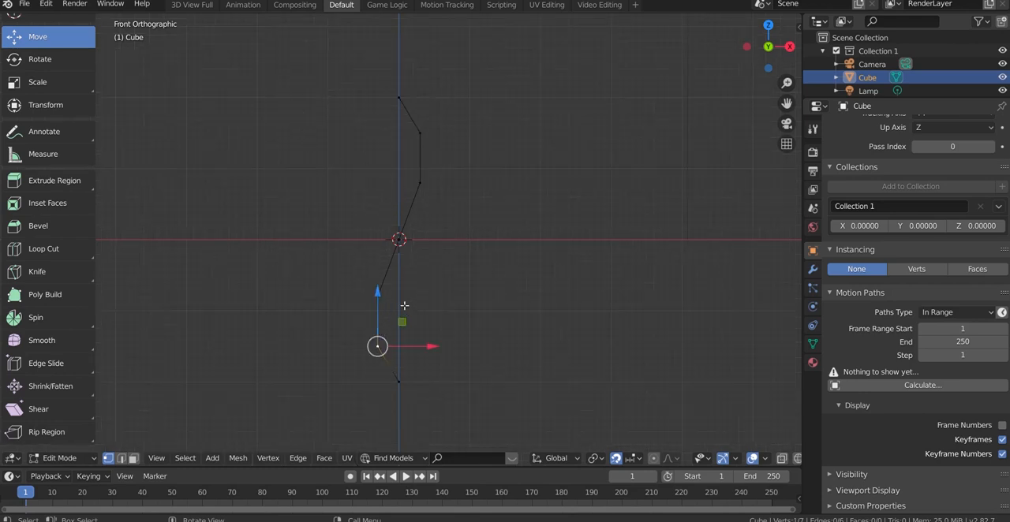
key("a")
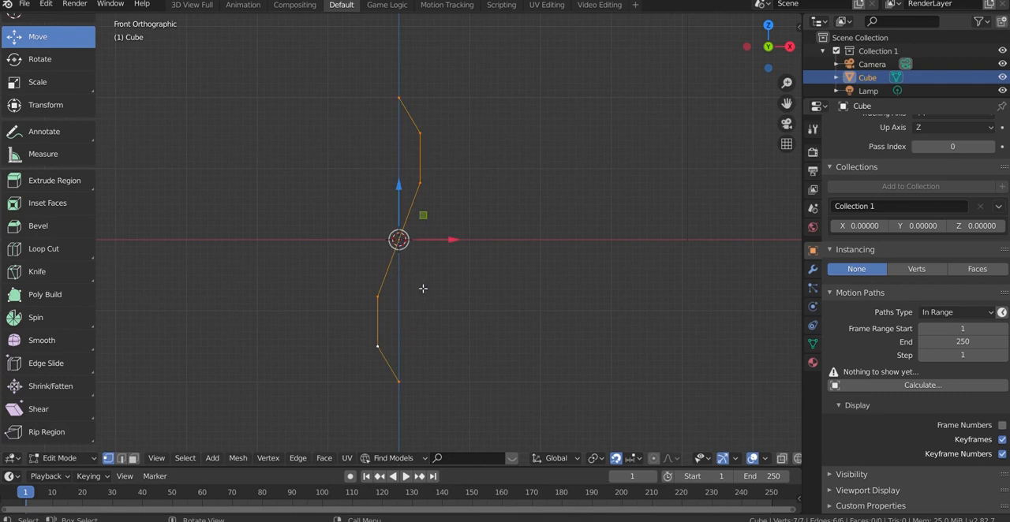
key("shift+d")
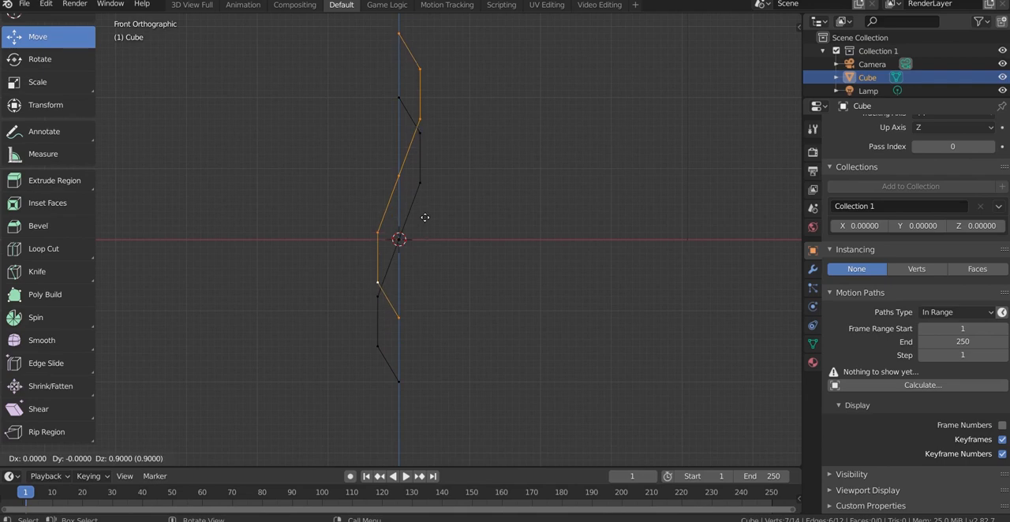
left_click(423, 193)
scroll(426, 262, "down", 3)
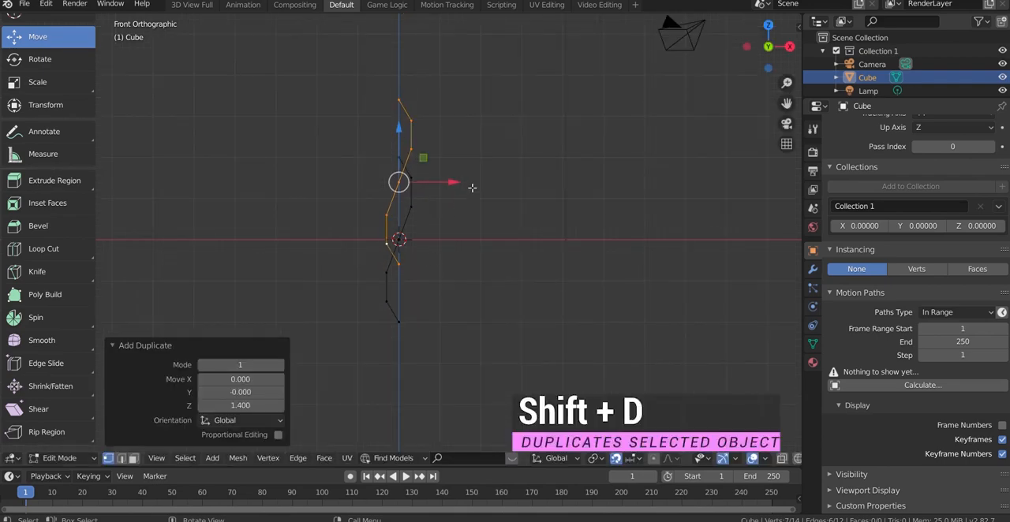
Make another copy of the duplicated chain 1.600 higher along Z and clear the selection
key("shift+d")
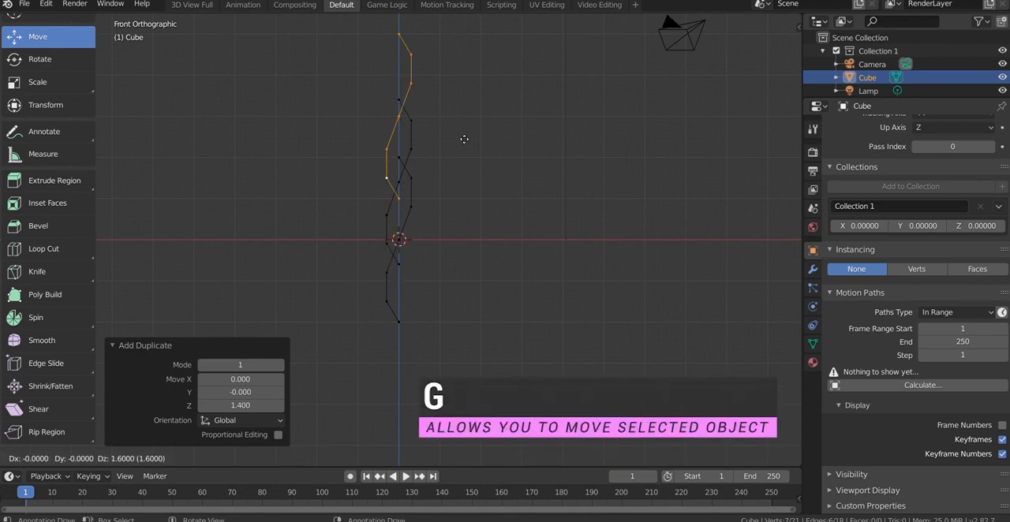
left_click(463, 138)
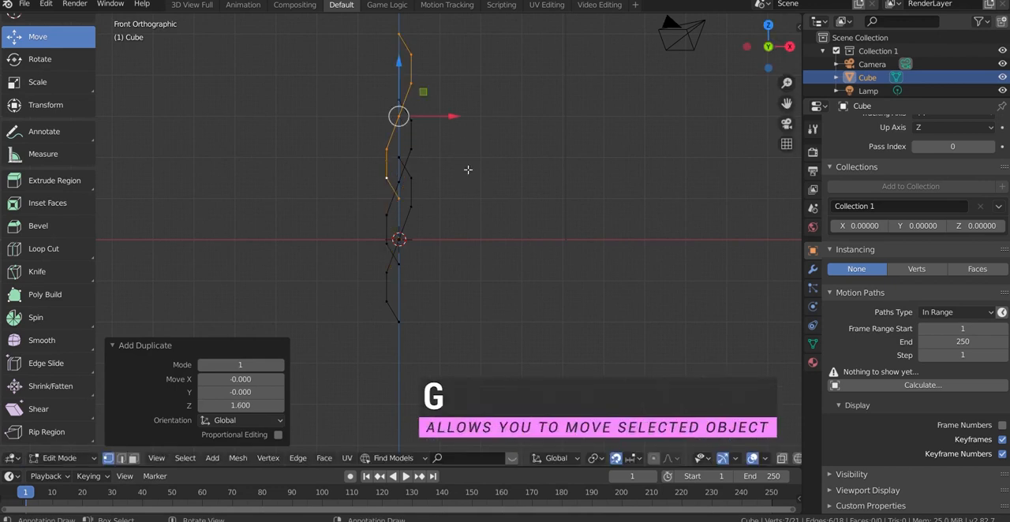
key("alt+a")
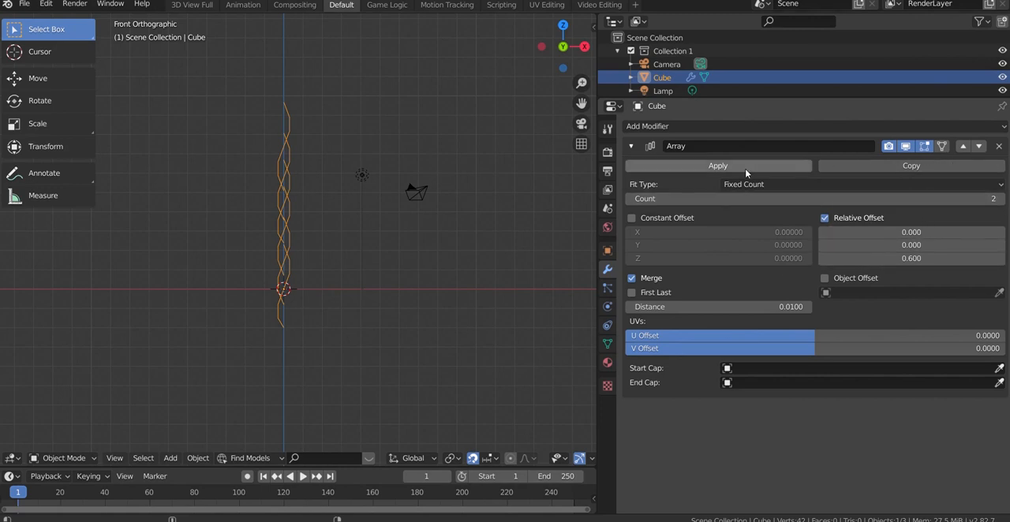
Set the Array modifier's count to 5 and add another Array modifier to the braid
left_click(979, 202)
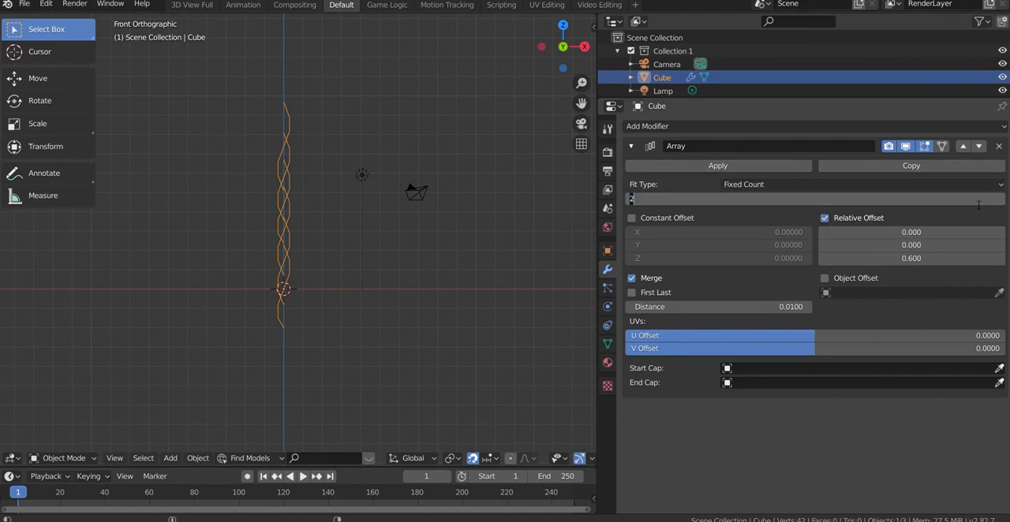
key("Return")
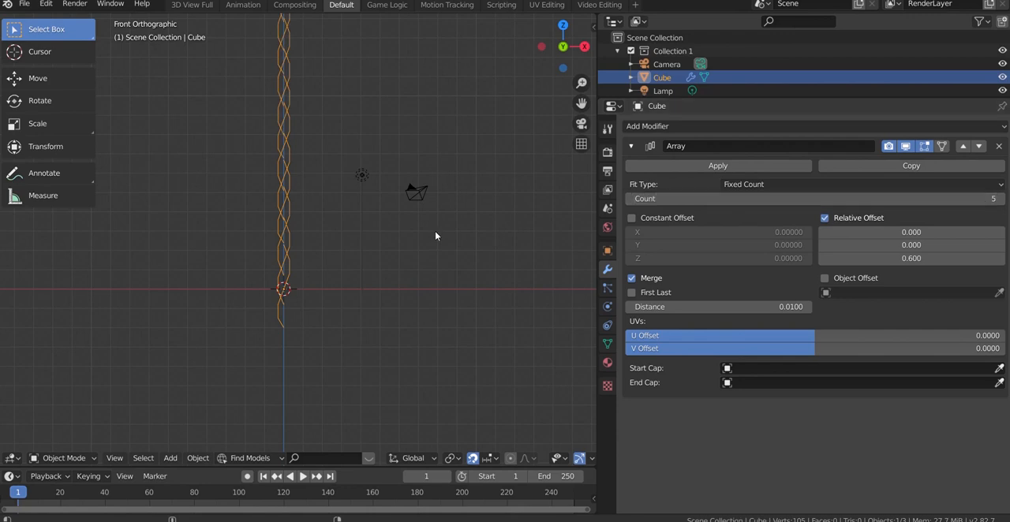
left_click_drag(587, 89, 587, 127)
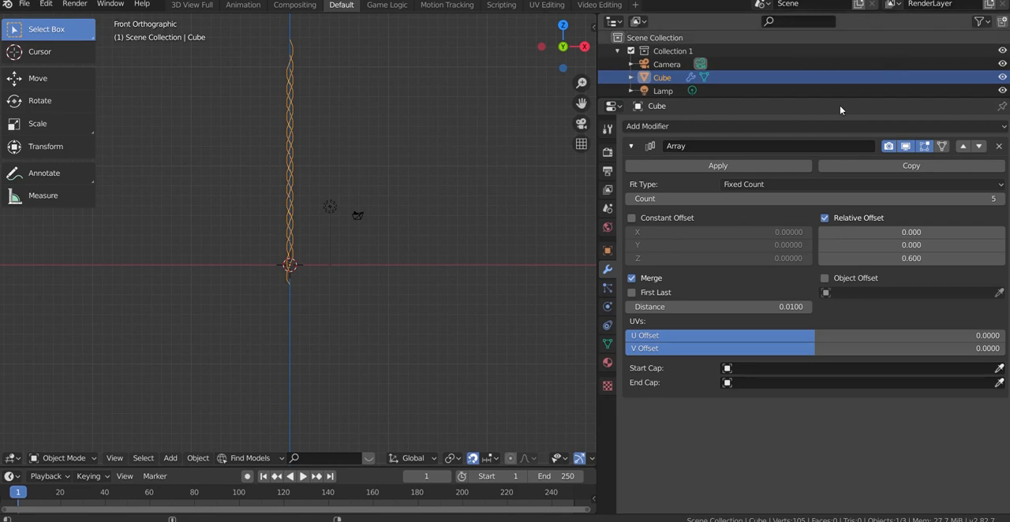
left_click(666, 128)
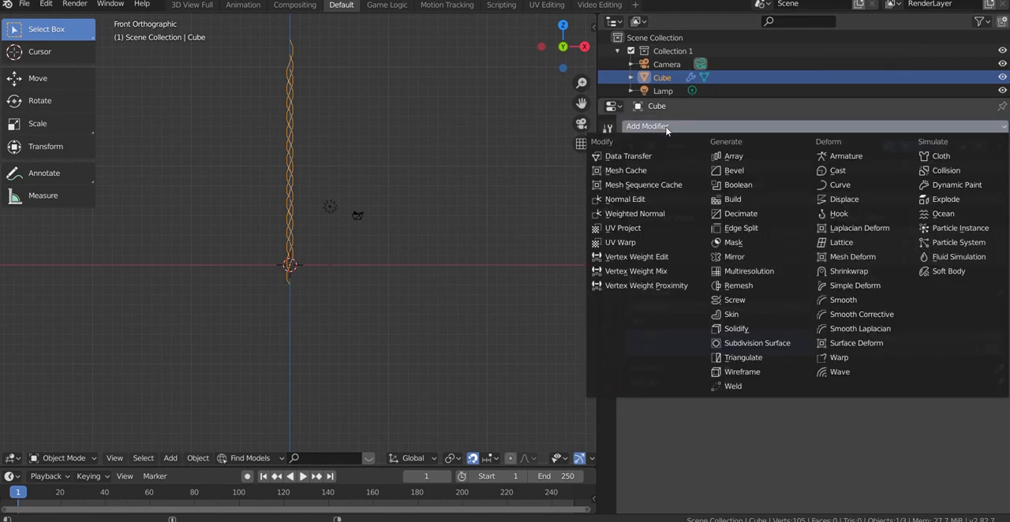
left_click(742, 157)
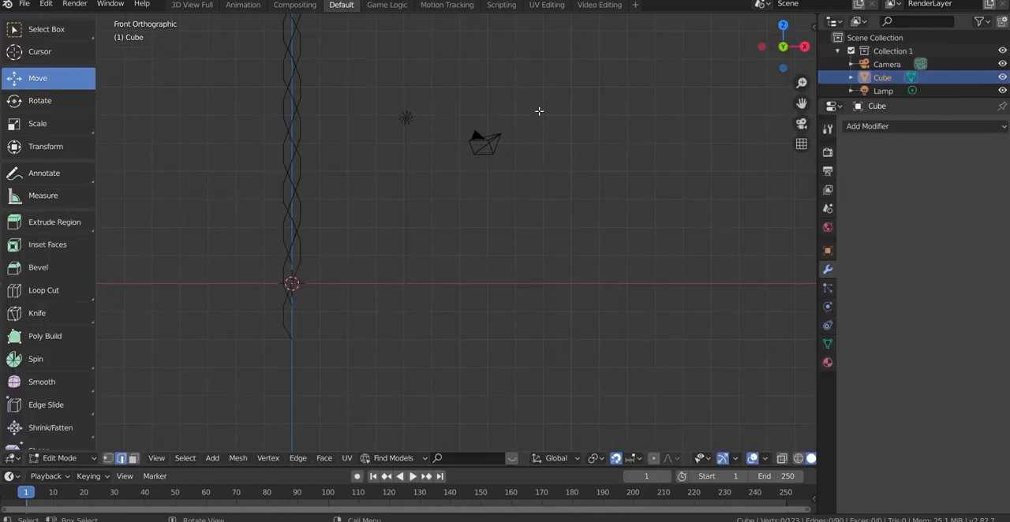
Duplicate the edges at the braid's lower end 2.617 up along Z, and move the copy 0.200 in X and 19.900 in Z to its upper end
scroll(259, 289, "up", 1)
scroll(259, 289, "up", 2)
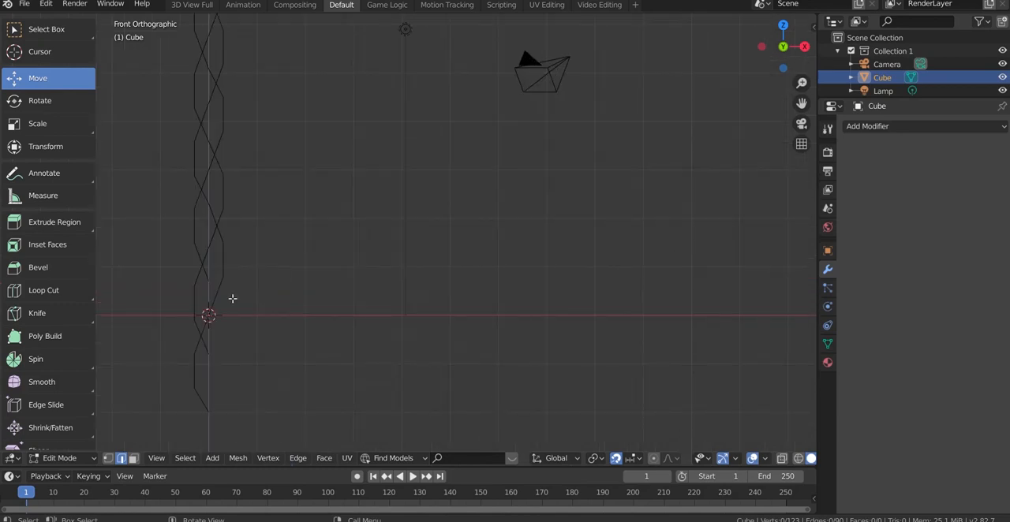
key("c")
mouse_move(186, 330)
left_mouse_down()
mouse_move(197, 329)
mouse_move(206, 382)
mouse_move(207, 325)
mouse_move(223, 313)
left_mouse_up()
key("Escape")
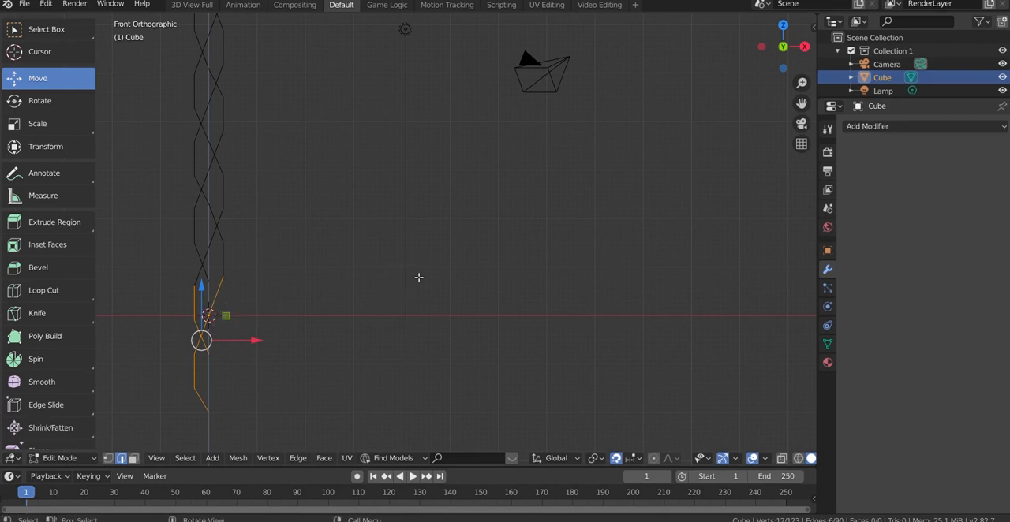
left_click_drag(801, 104, 959, 141)
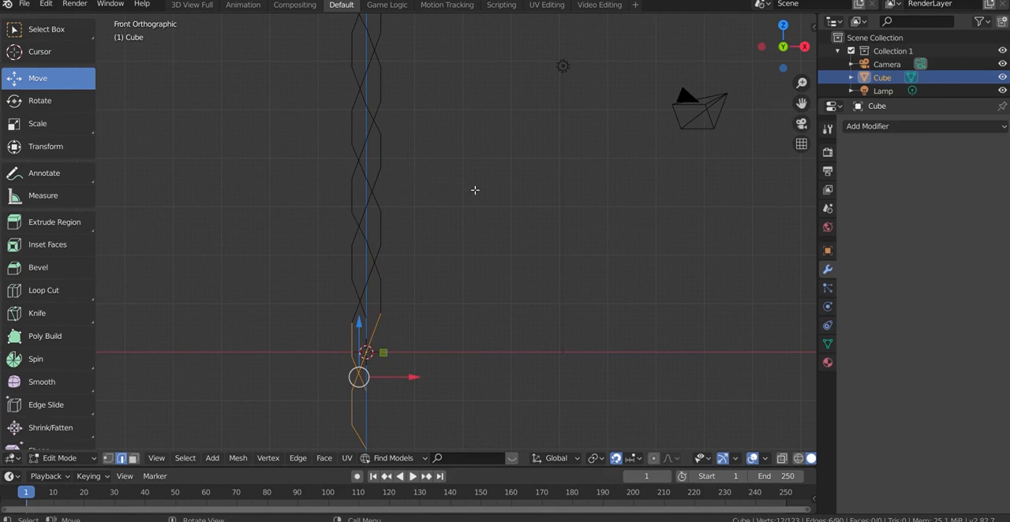
key("g")
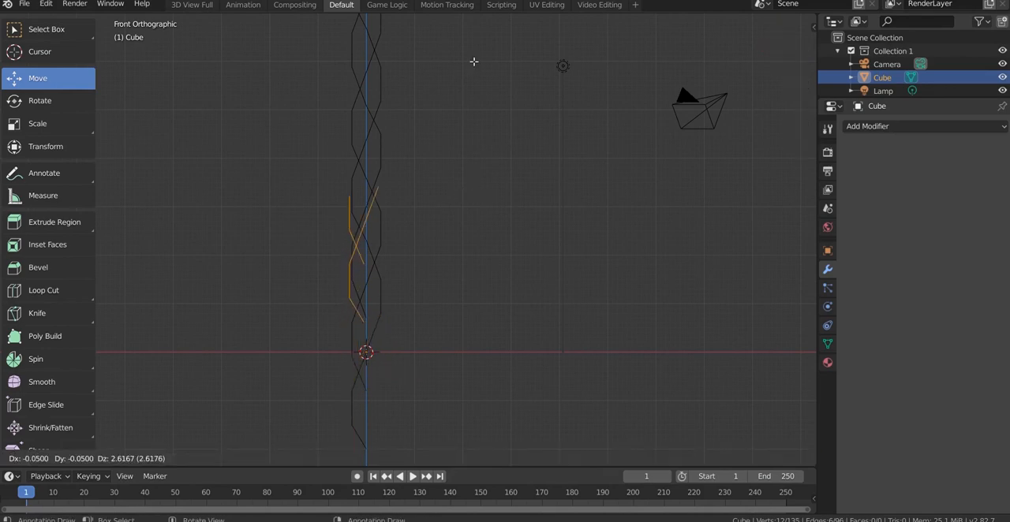
left_click(474, 62)
scroll(552, 206, "down", 5)
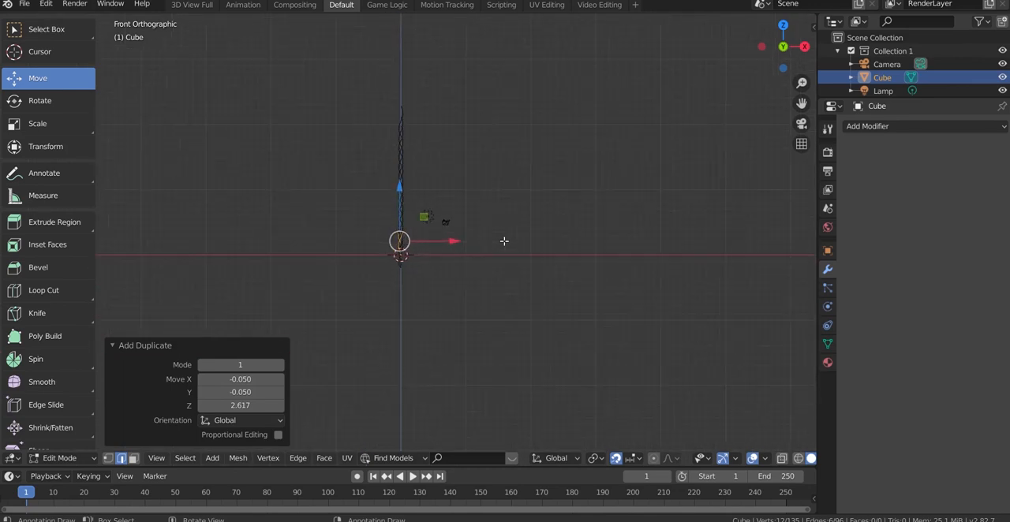
key("g")
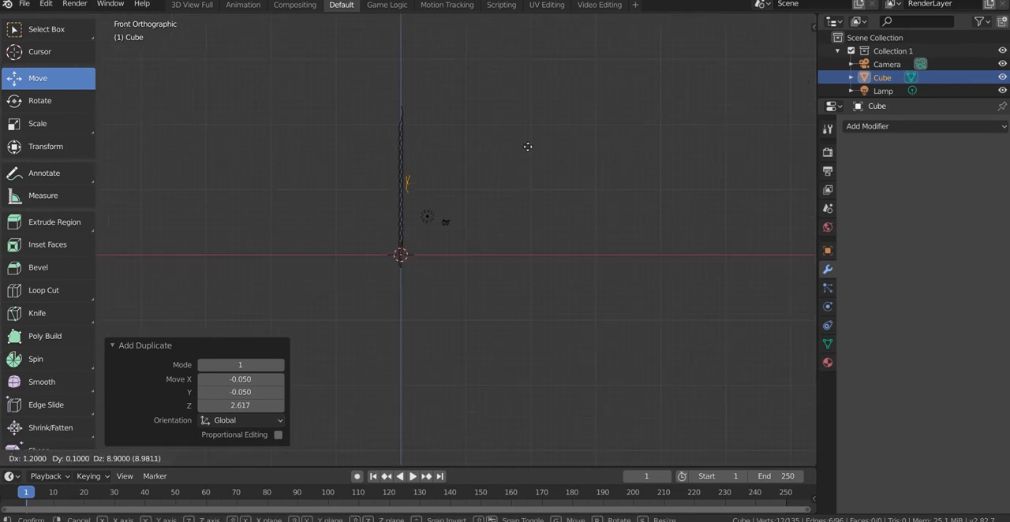
left_click(524, 79)
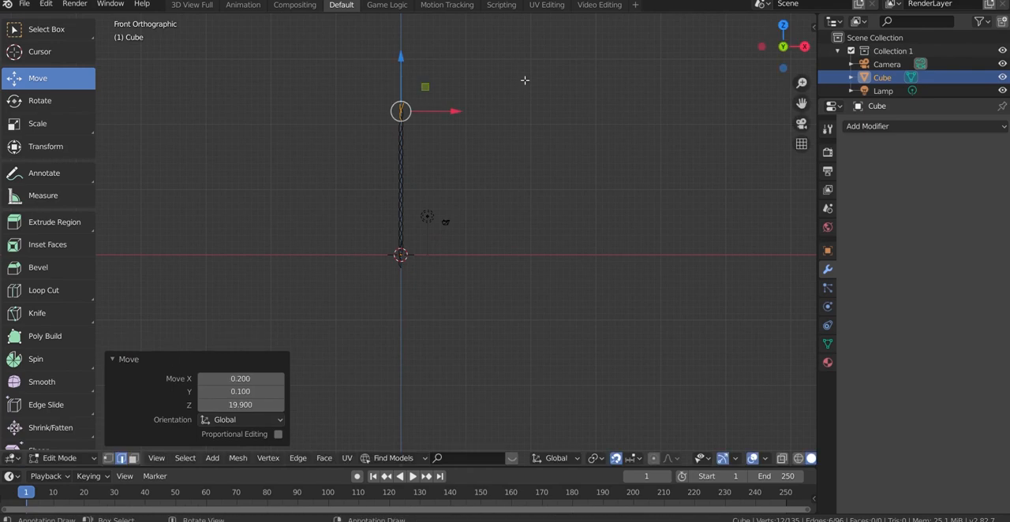
Align the copied edges with the braid's upper end by moving them -0.200 in X and -0.600 in Z
scroll(510, 84, "up", 4)
left_click_drag(802, 103, 831, 423)
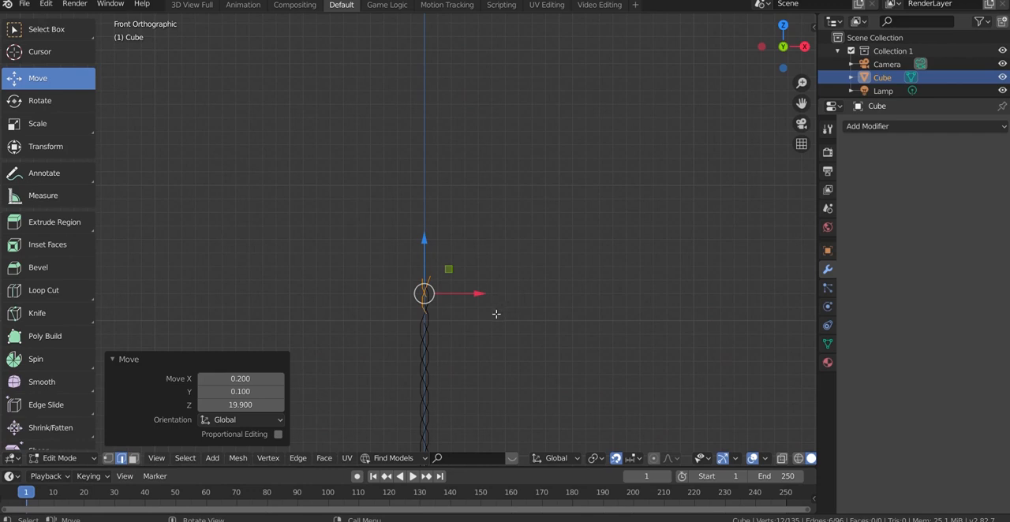
scroll(484, 311, "up", 4)
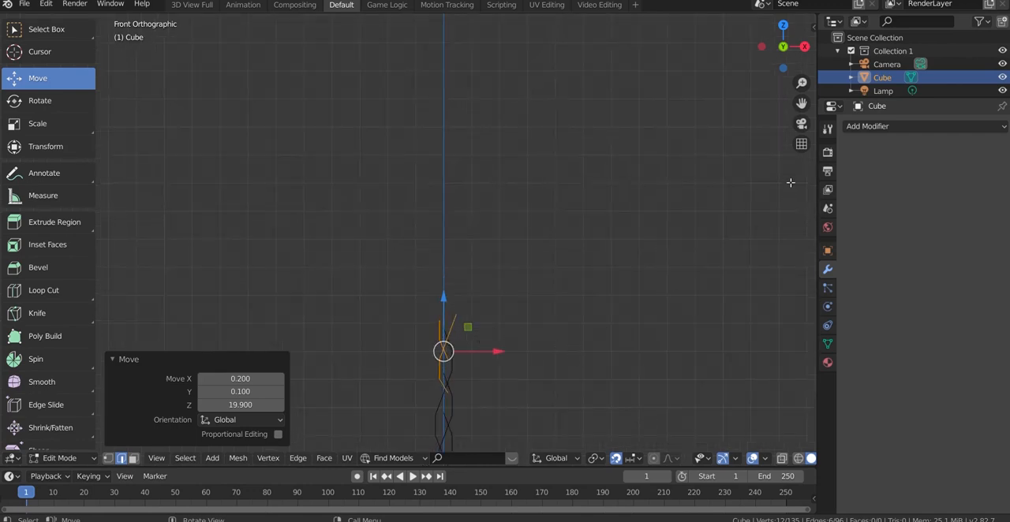
left_click_drag(802, 103, 772, 32)
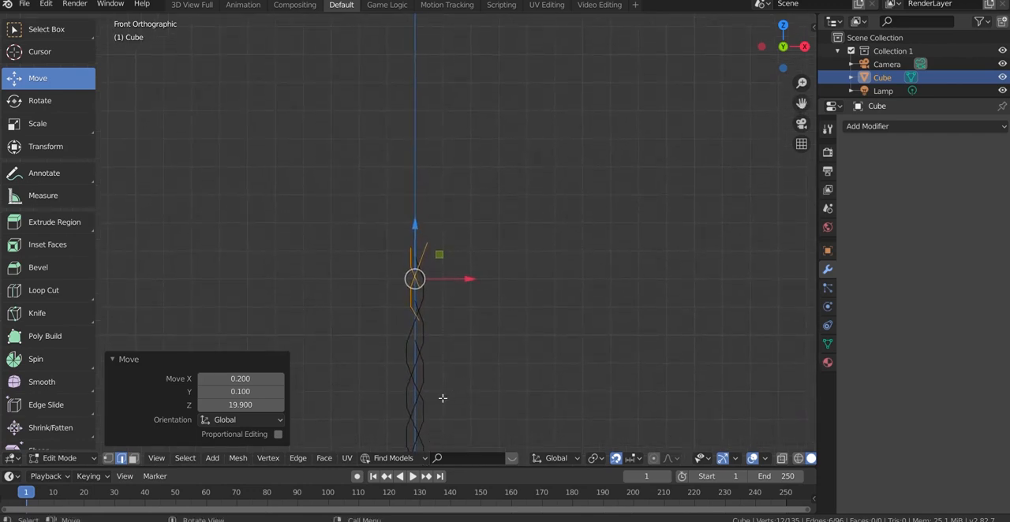
scroll(428, 403, "up", 4)
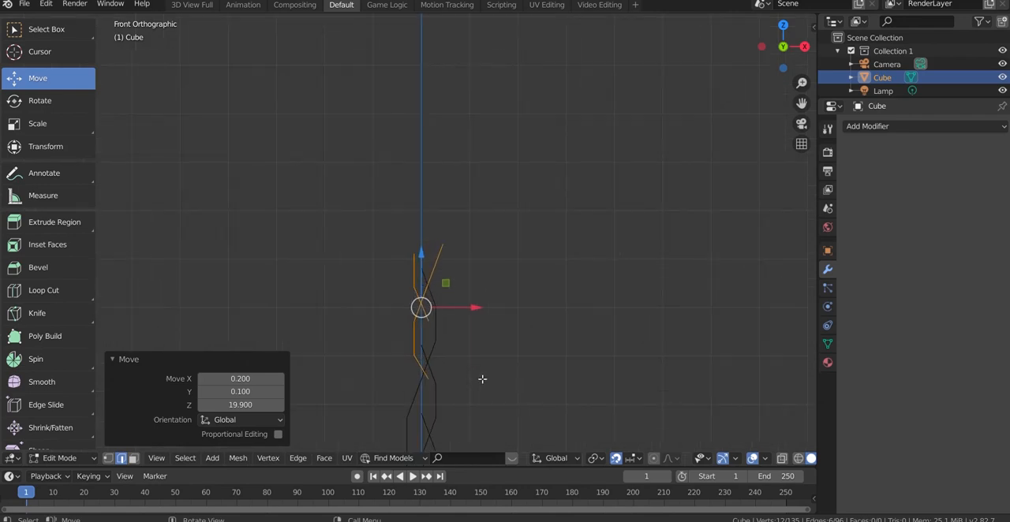
key("g")
key("z")
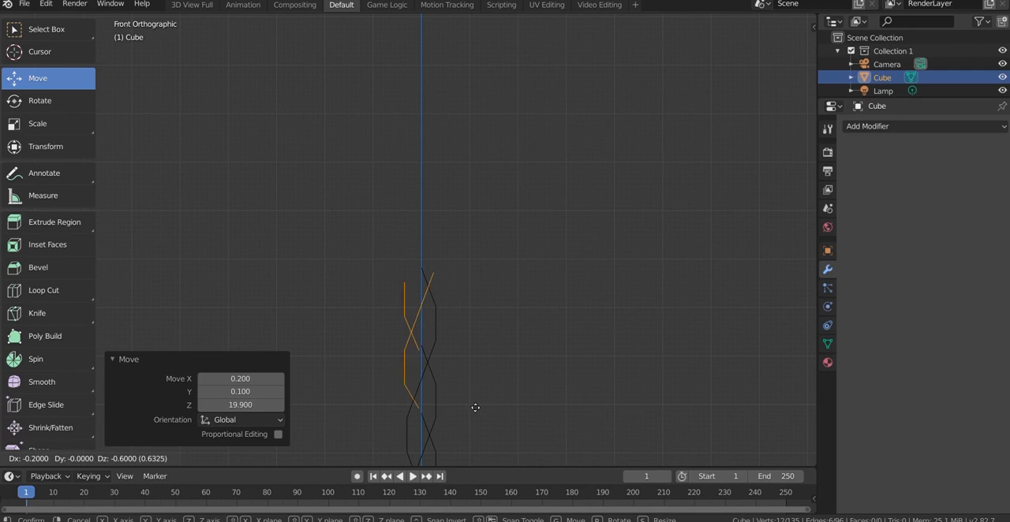
left_click(474, 405)
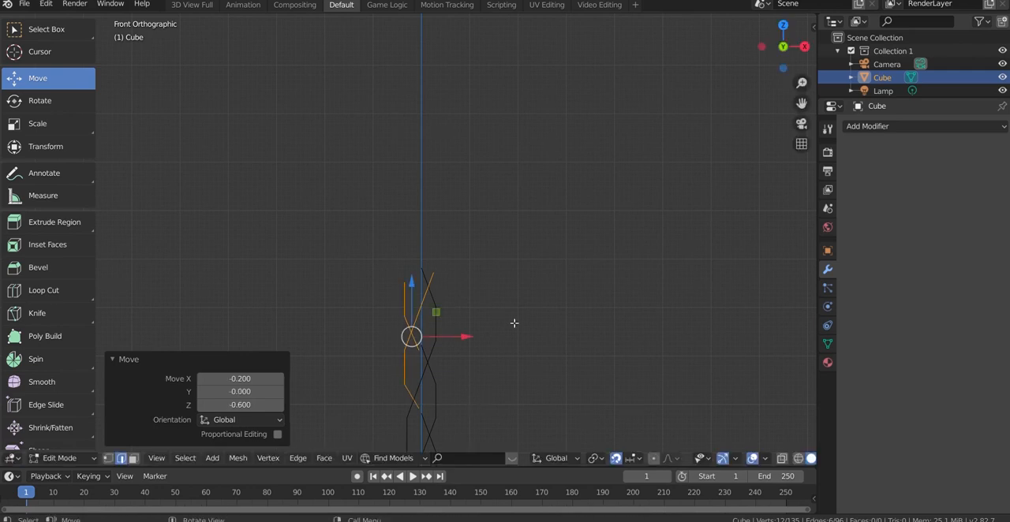
key("Tab")
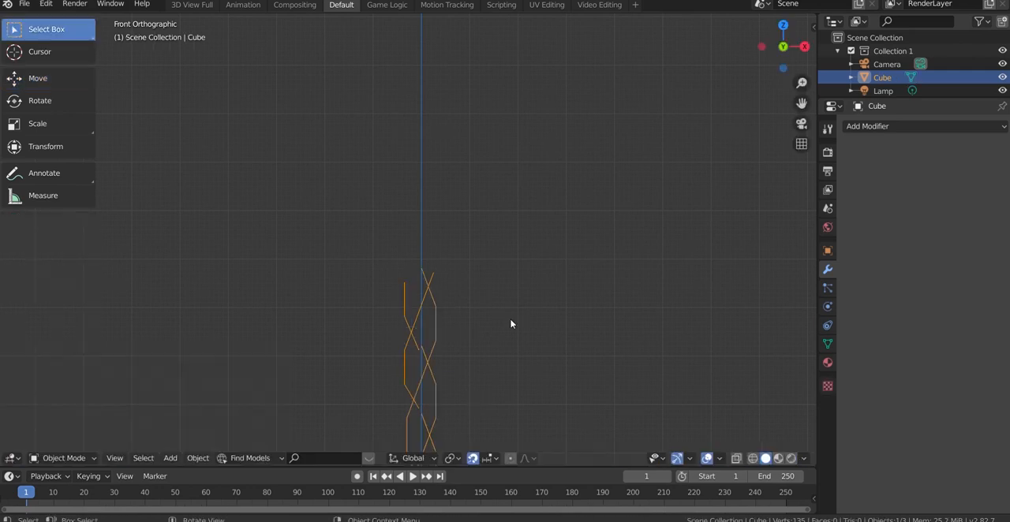
key("Tab")
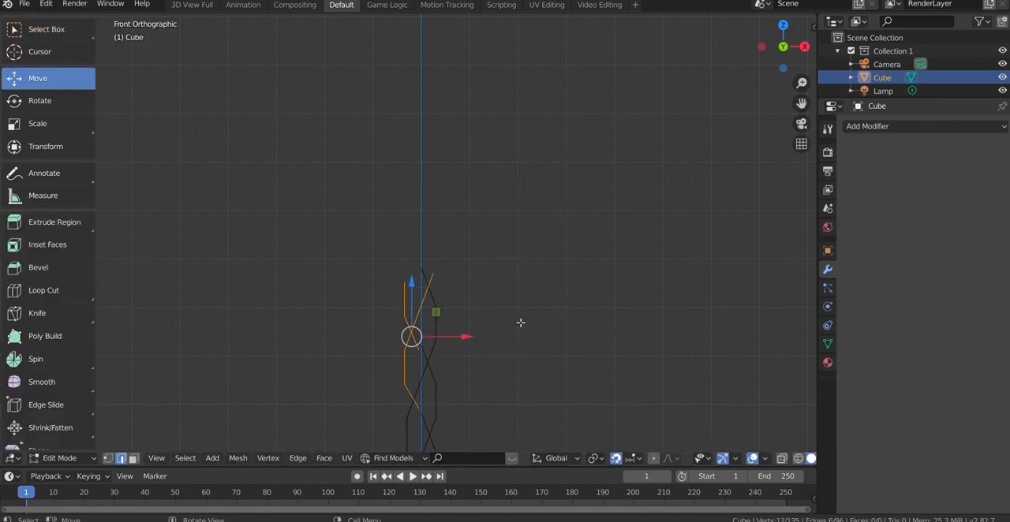
Merge the lower end vertex of the copied edges with the adjacent braid vertex, using At Last
left_click(108, 458)
left_click(685, 281)
left_click_drag(804, 106, 808, 0)
scroll(404, 276, "up", 2)
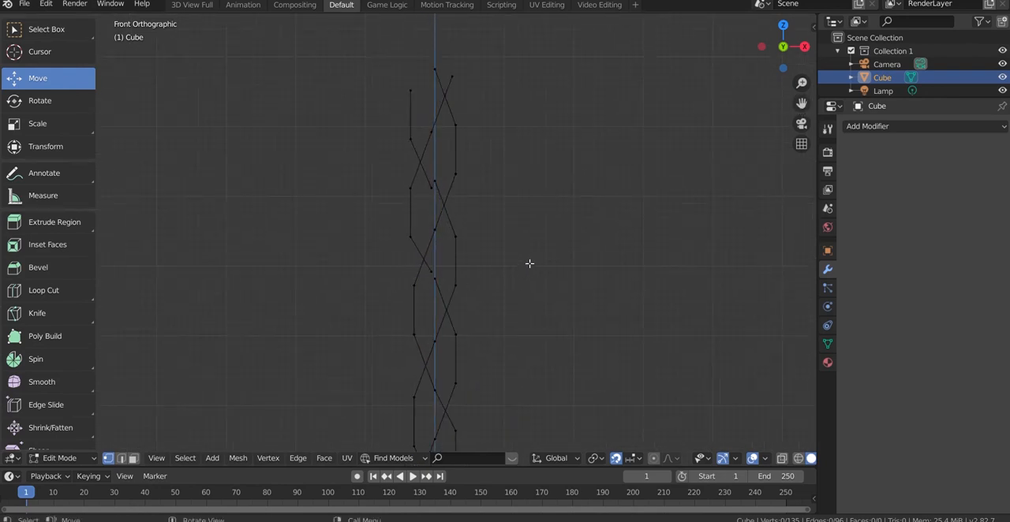
left_click(436, 278)
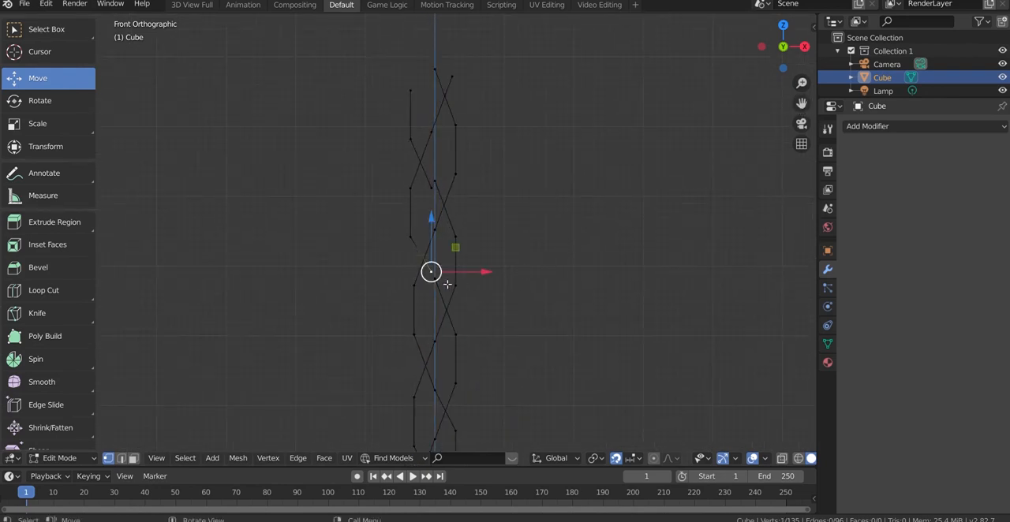
left_click(439, 282, "shift")
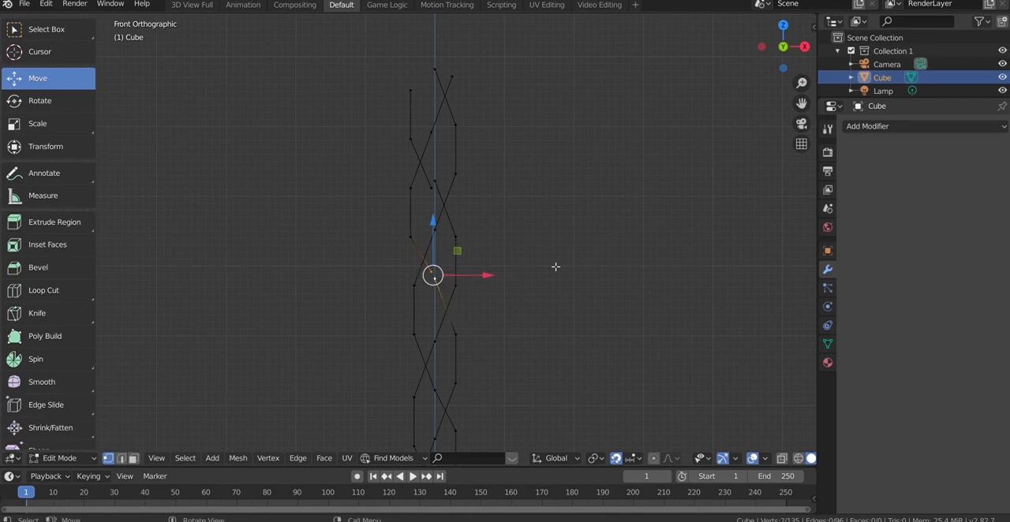
right_click(555, 270)
mouse_move(570, 312)
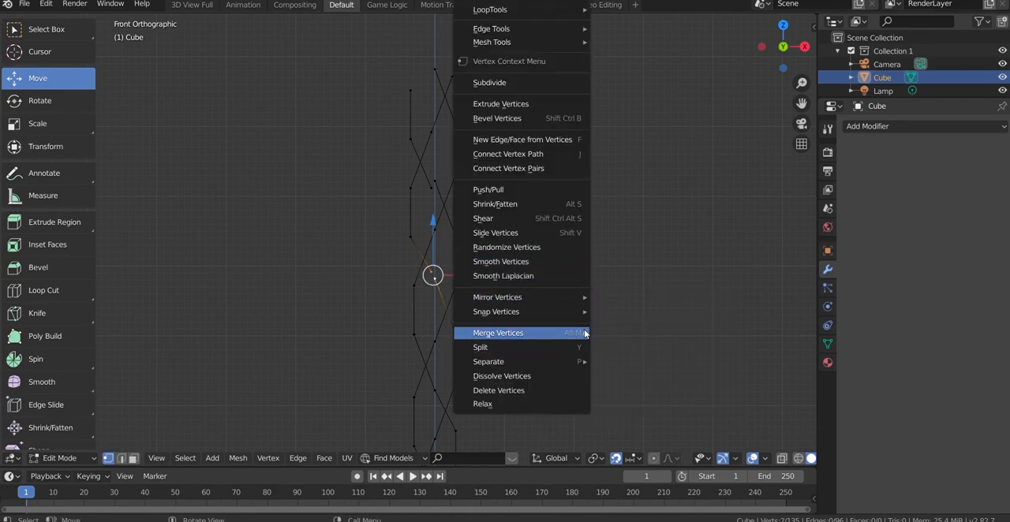
left_click(624, 349)
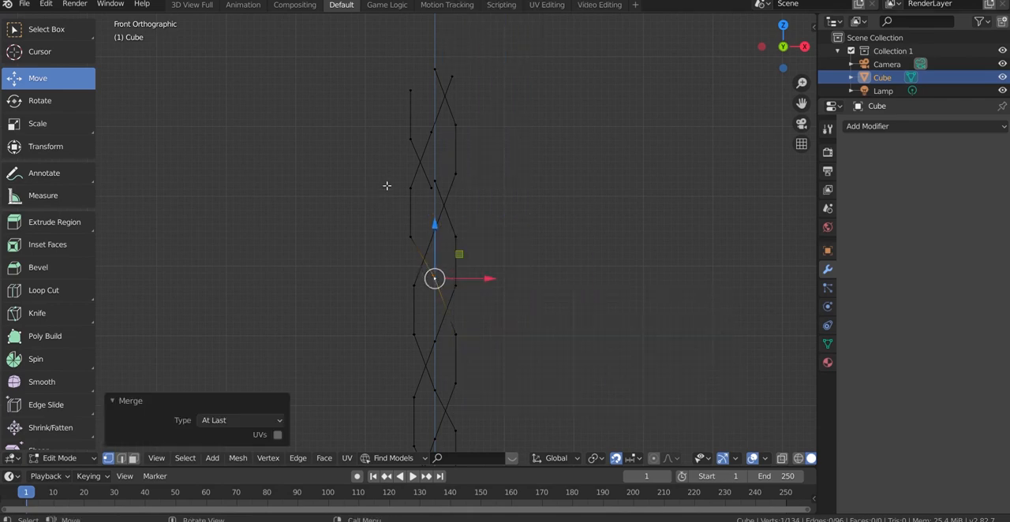
Merge the next pair of neighbouring loose vertices higher up the braid at the last one and clear the selection
left_click(435, 192, "shift")
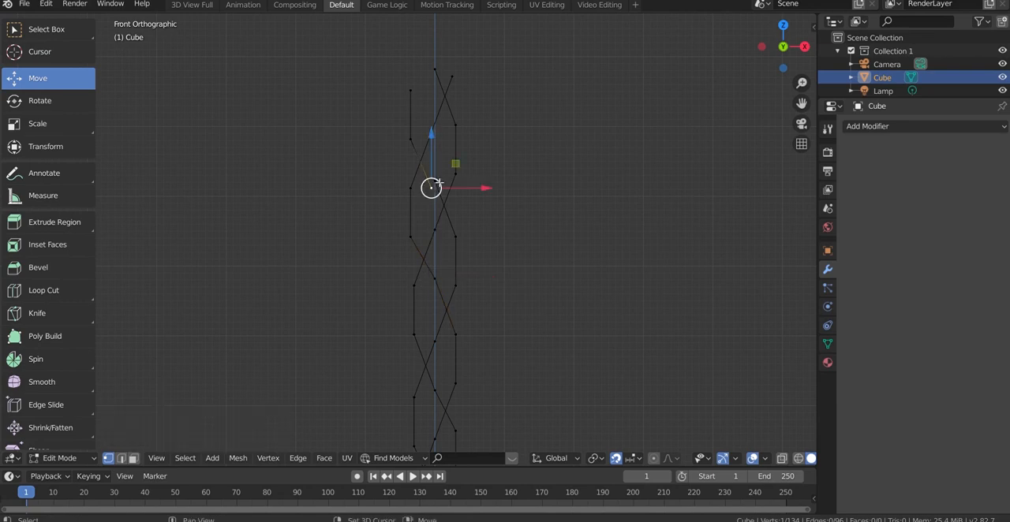
right_click(575, 177)
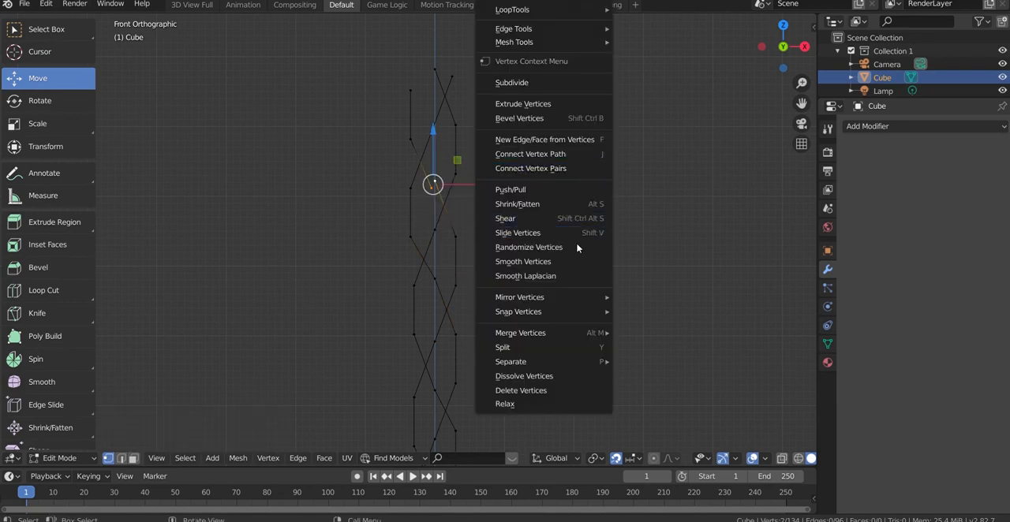
mouse_move(592, 338)
left_click(643, 345)
left_click(561, 190)
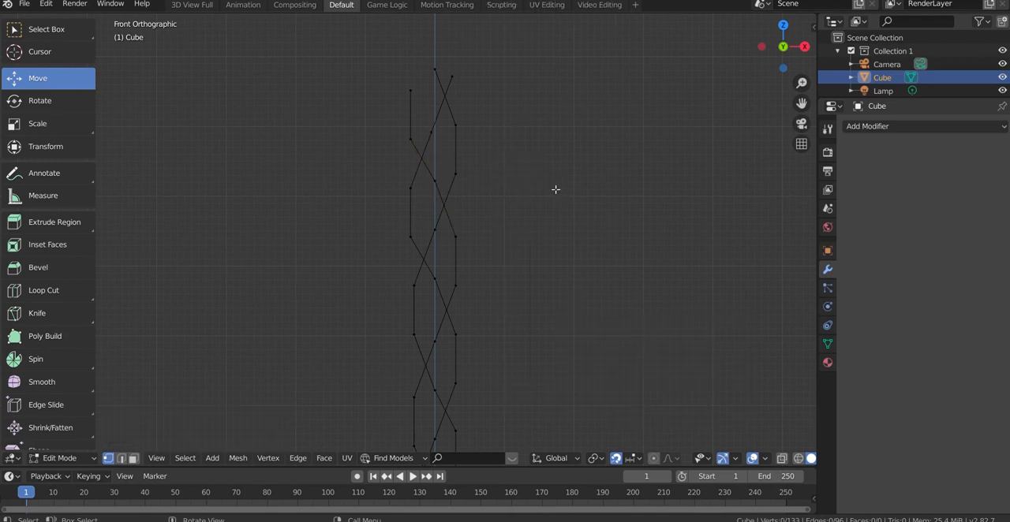
scroll(537, 181, "down", 2)
scroll(473, 153, "down", 3)
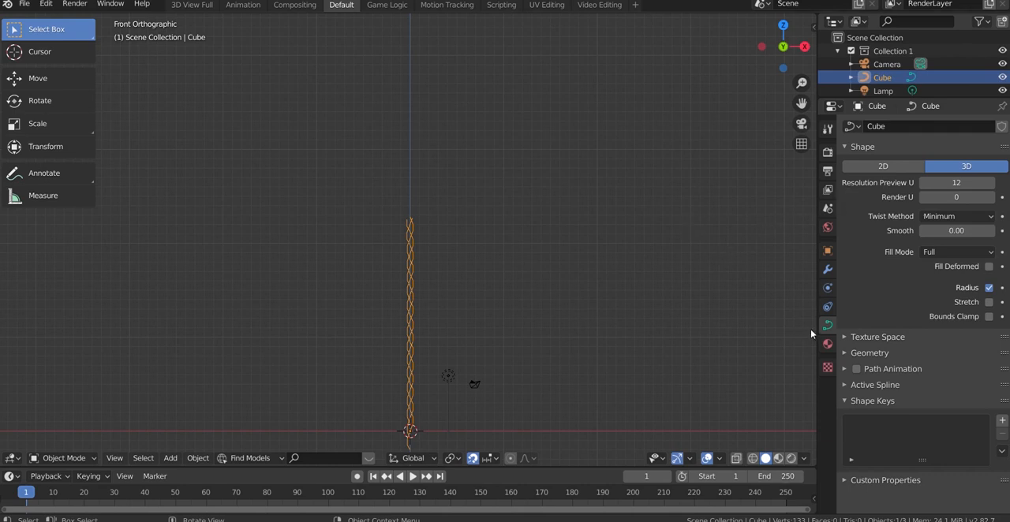
left_click(953, 251)
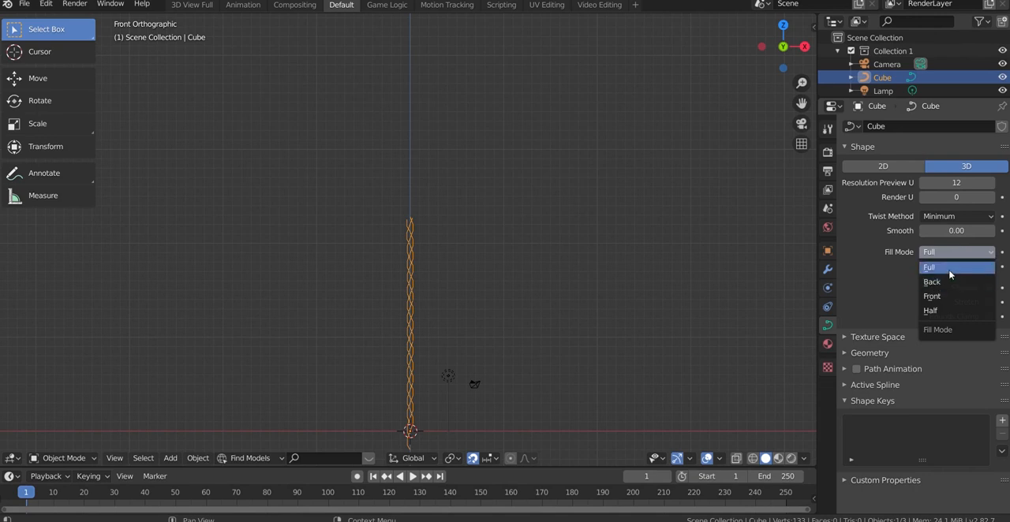
left_click(950, 270)
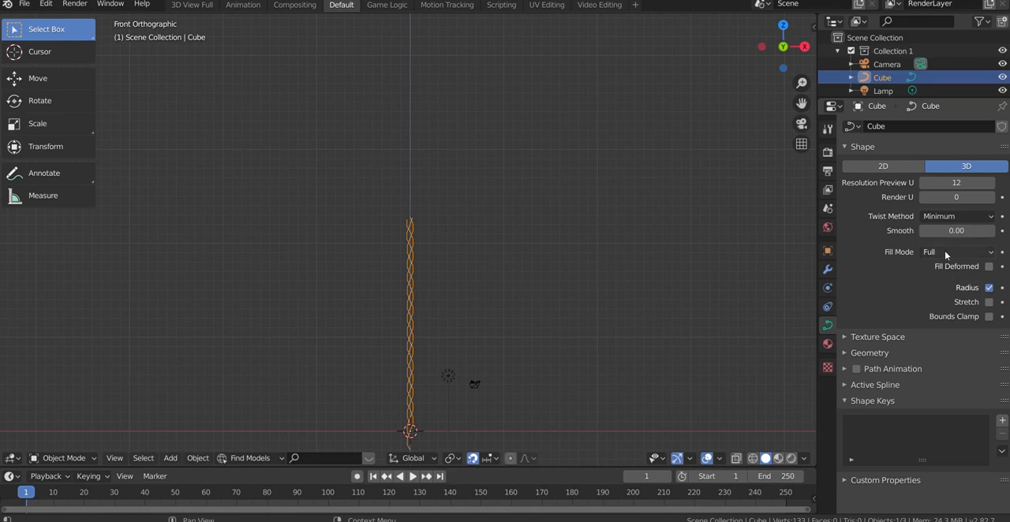
left_click(990, 267)
left_click(948, 217)
left_click(948, 217)
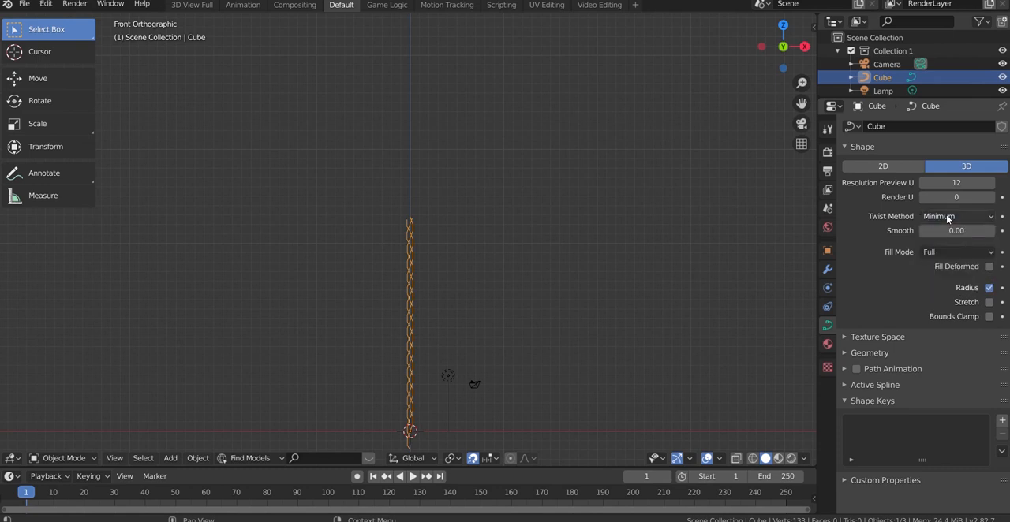
Set the braid curve's bevel depth to 0.094 in its geometry settings
left_click(846, 338)
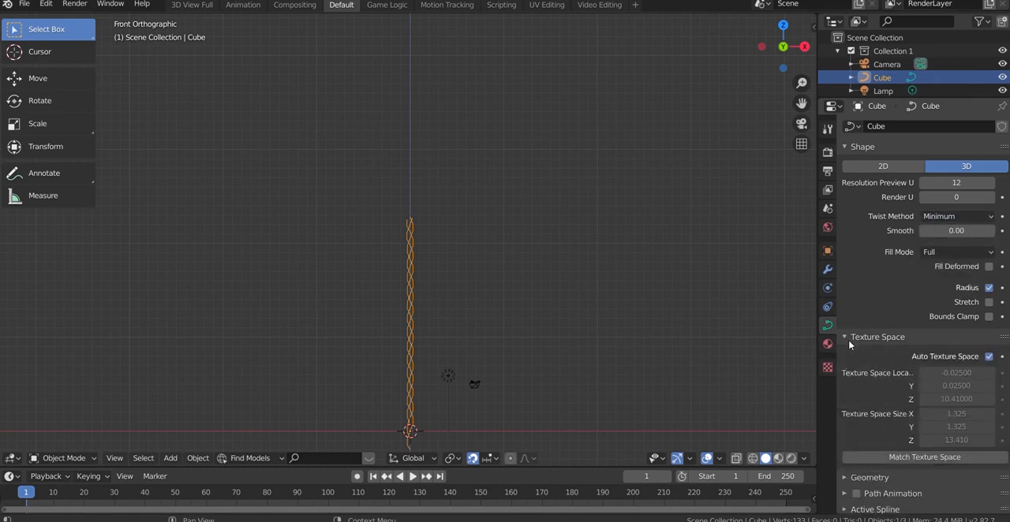
scroll(915, 379, "down", 3)
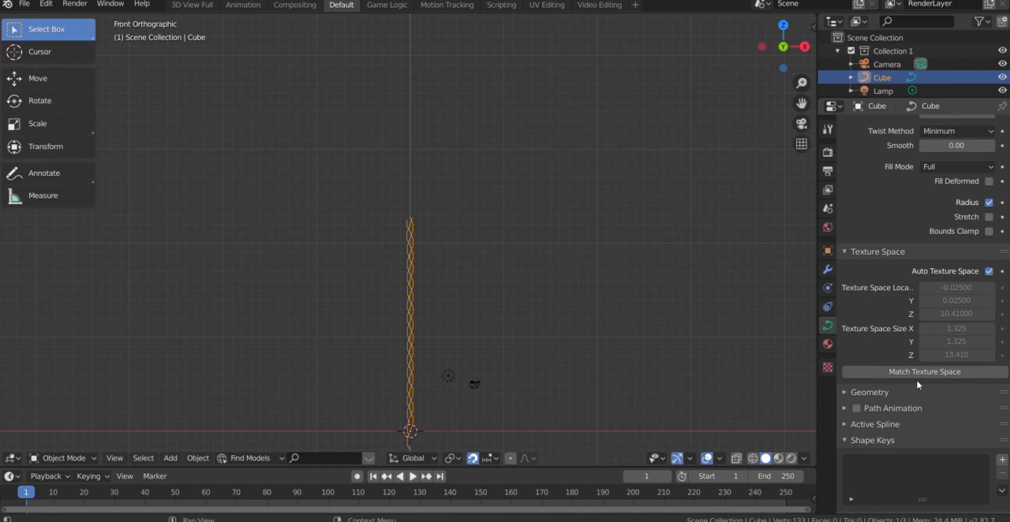
left_click(845, 392)
scroll(900, 379, "down", 2)
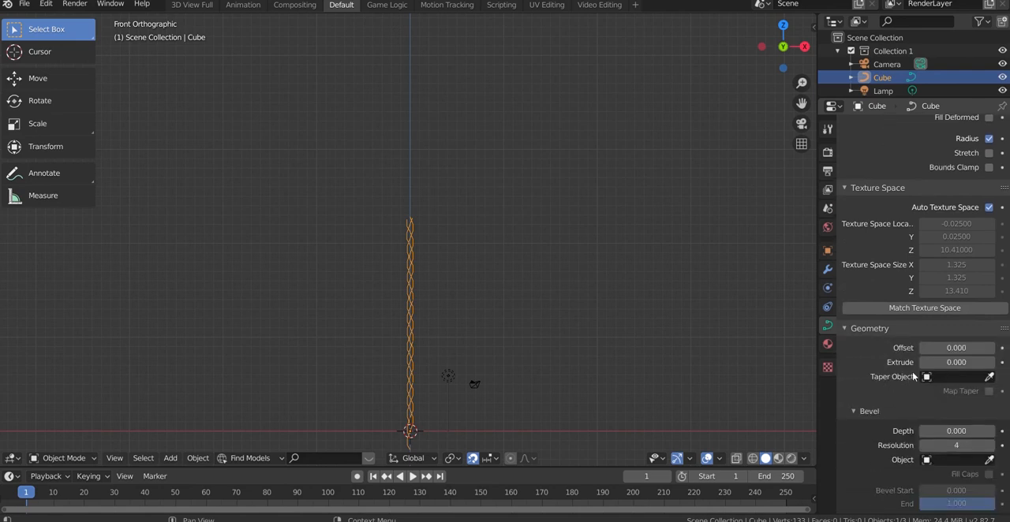
scroll(925, 366, "down", 2)
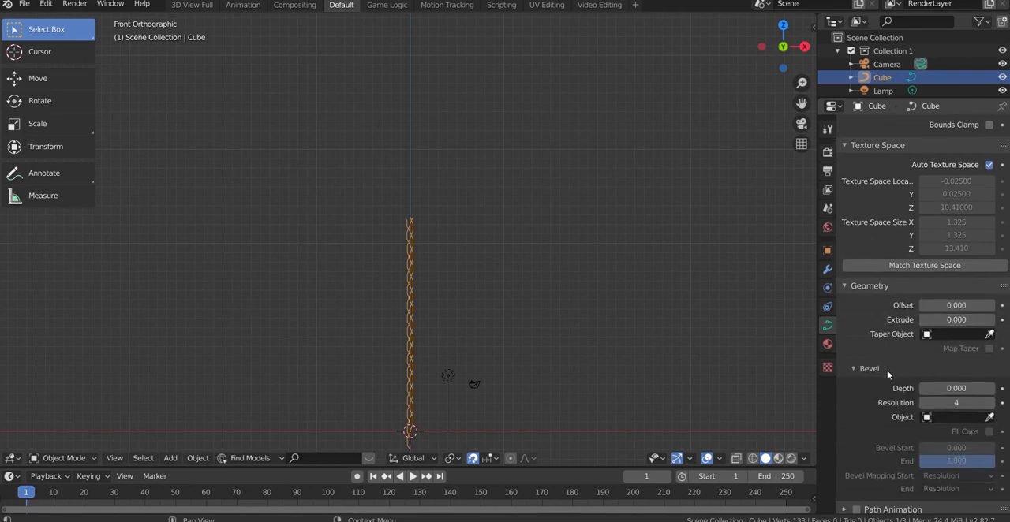
left_click(929, 387)
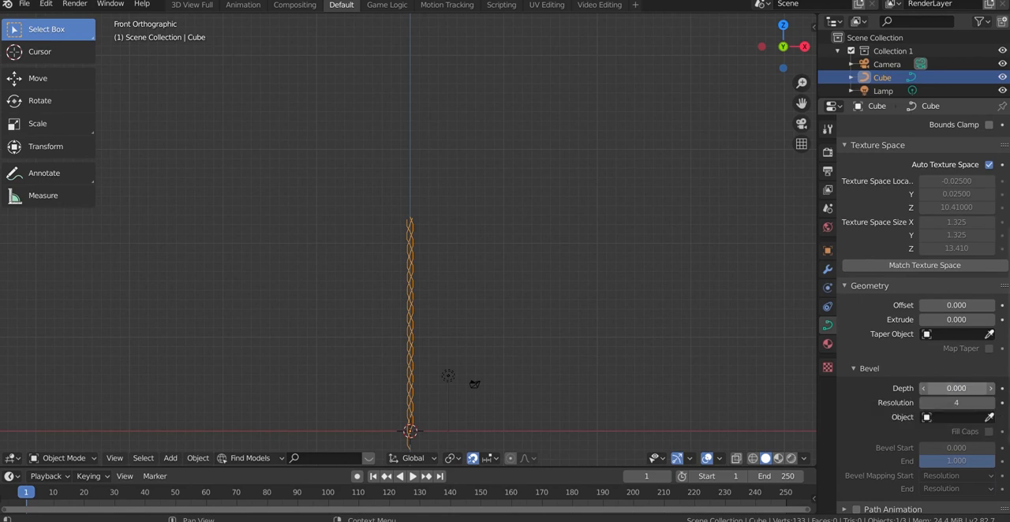
key("BackSpace")
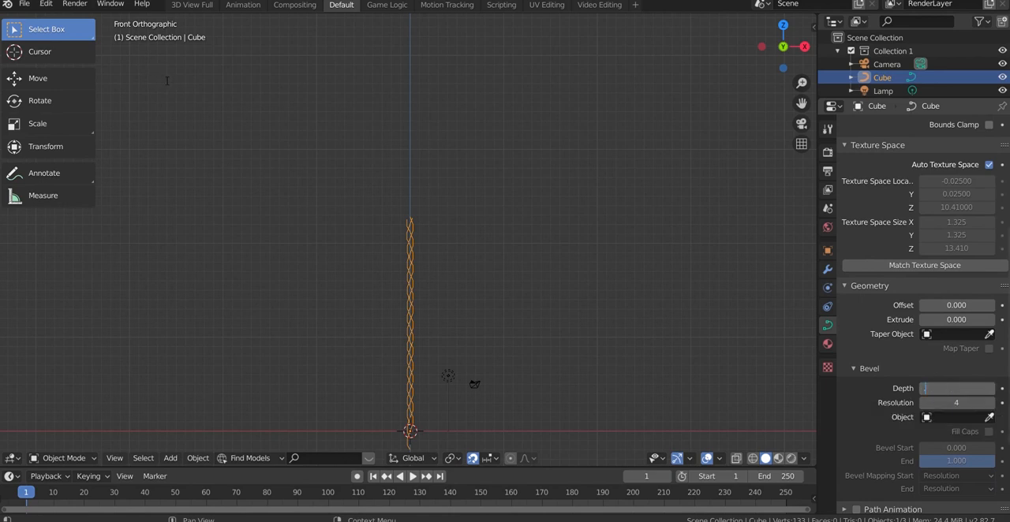
type(".094")
key("Return")
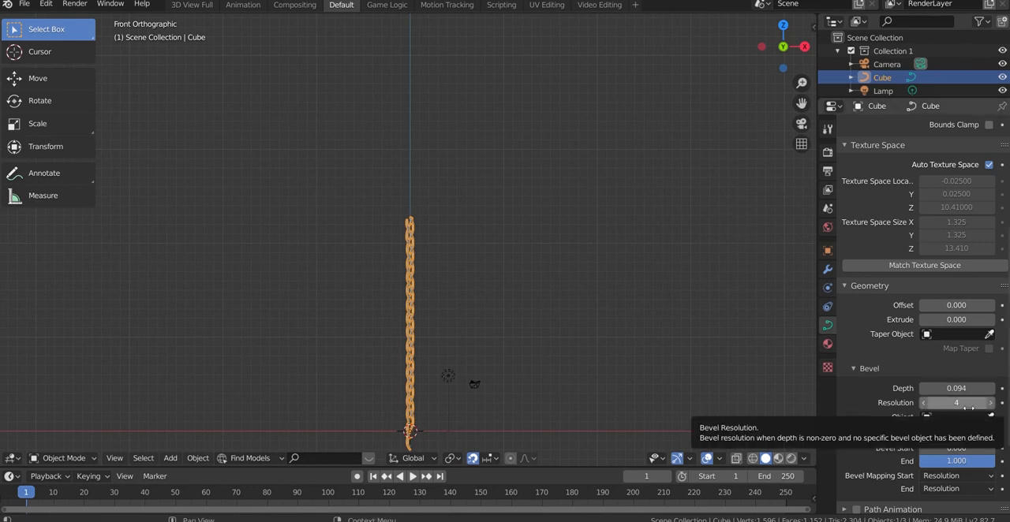
Thicken the braid strands by raising the bevel depth to 0.215, and reduce it to 0.171
scroll(471, 319, "up", 6)
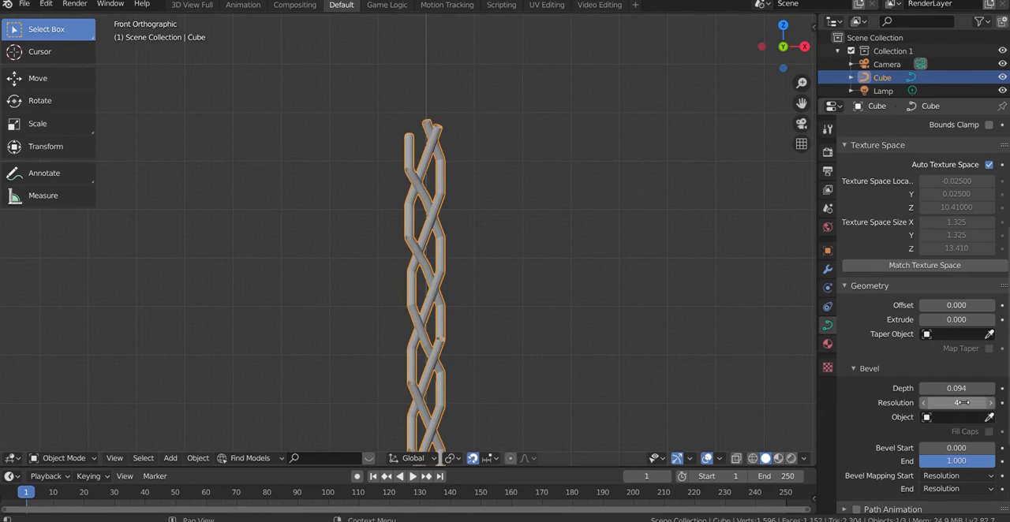
left_click_drag(956, 388, 1001, 389)
scroll(505, 290, "down", 2)
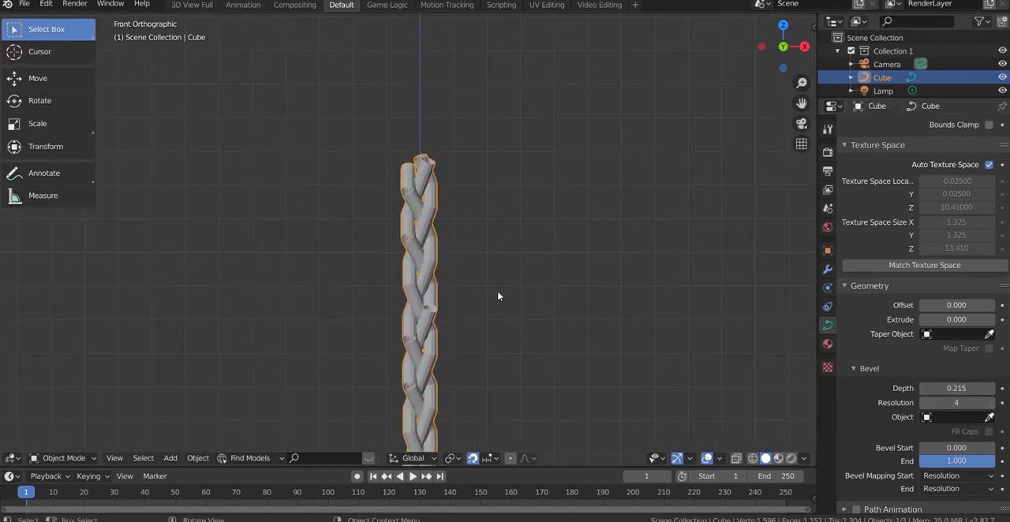
scroll(479, 335, "up", 3)
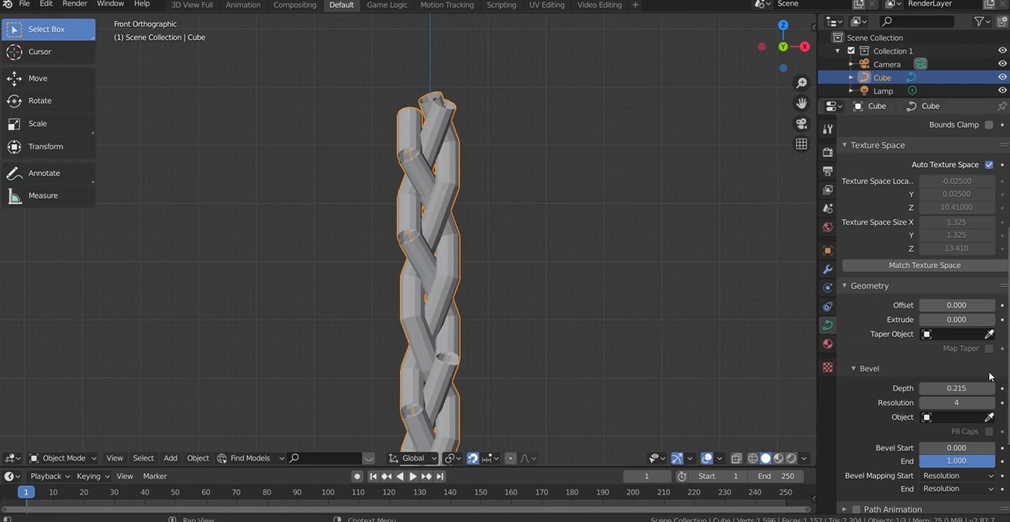
mouse_move(957, 388)
left_mouse_down()
mouse_move(908, 388)
mouse_move(937, 389)
left_mouse_up()
scroll(592, 269, "down", 4)
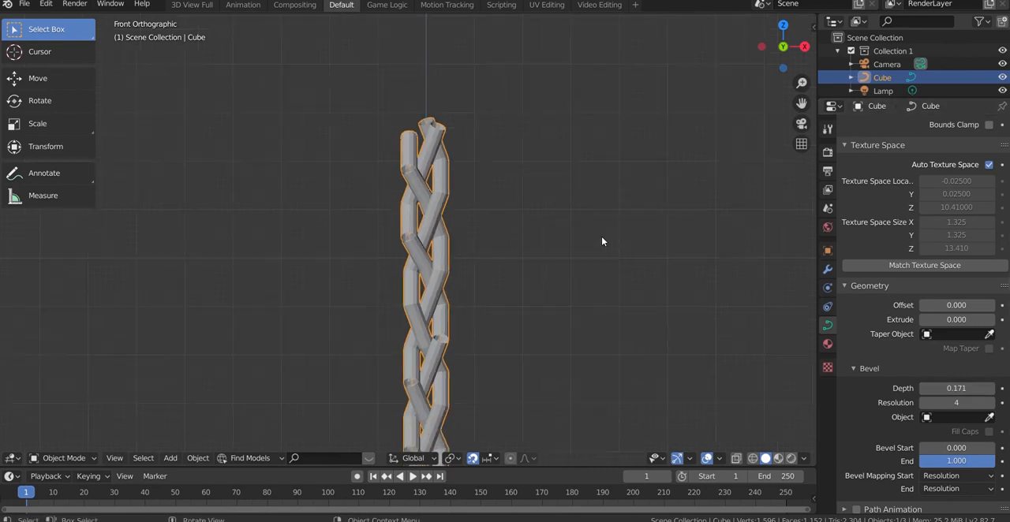
Join the two overlapping curve endpoints at the highest open bend on the braid's left side into one continuous strand
left_click_drag(802, 103, 917, 2)
scroll(528, 325, "up", 3)
scroll(527, 330, "up", 1)
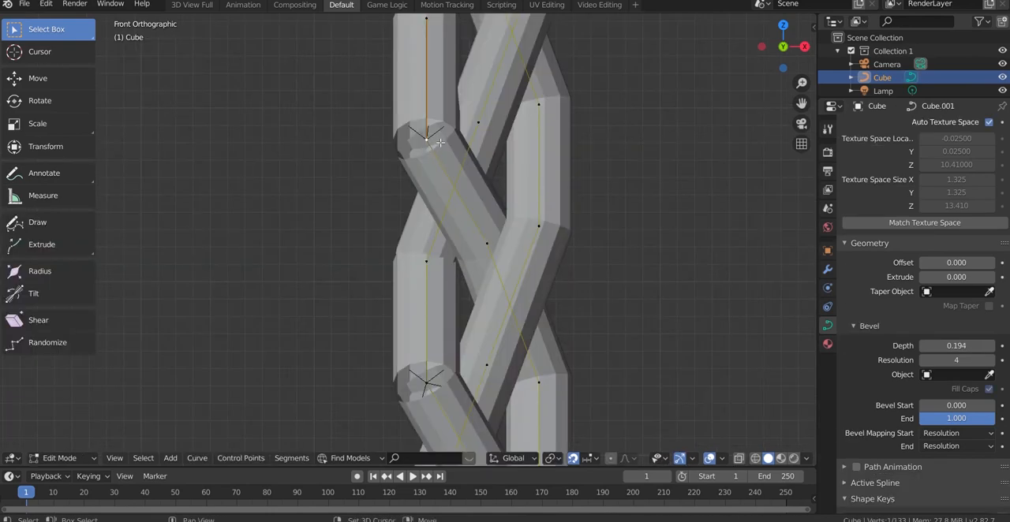
left_click_drag(424, 146, 423, 149)
key("ctrl+l")
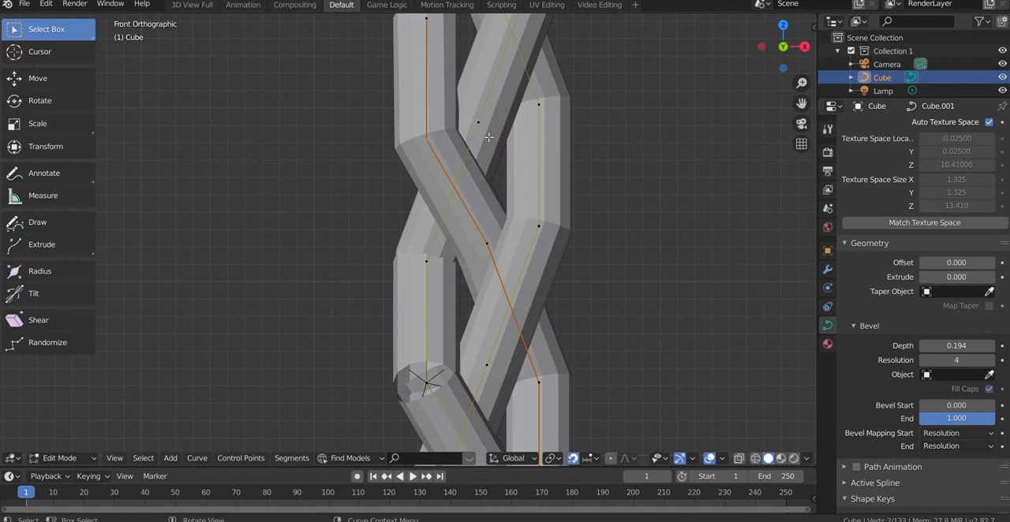
Join the two overlapping curve endpoints at the next open bend down the braid's left side
scroll(487, 139, "down", 2)
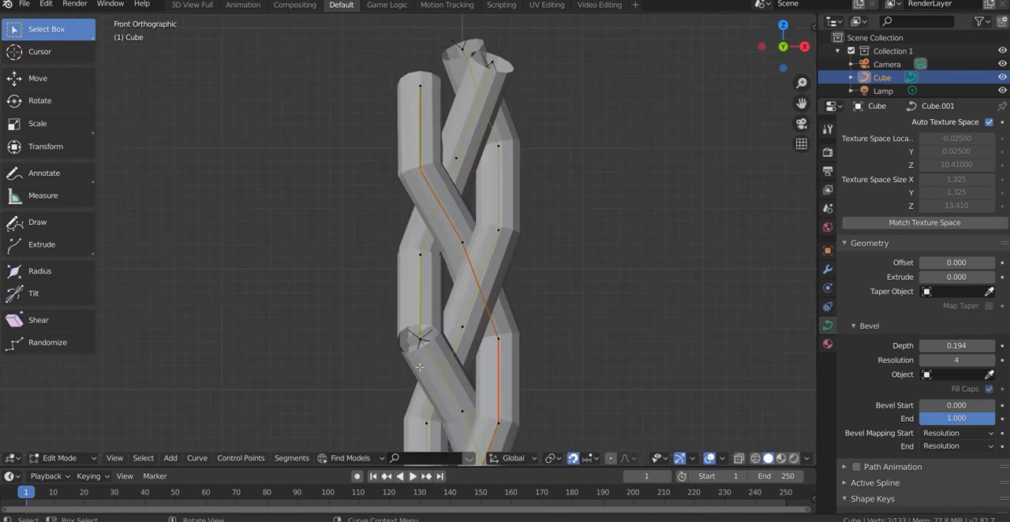
scroll(418, 355, "up", 1)
key("b")
left_click_drag(415, 374, 415, 371)
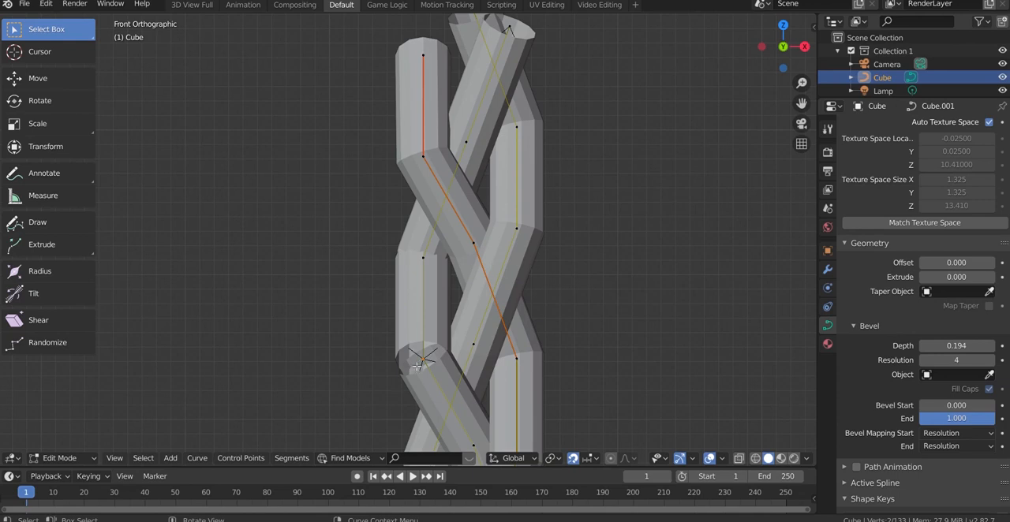
Join the overlapping endpoints at the open right-side bend and at the two open left-side bends below it
scroll(419, 343, "down", 5)
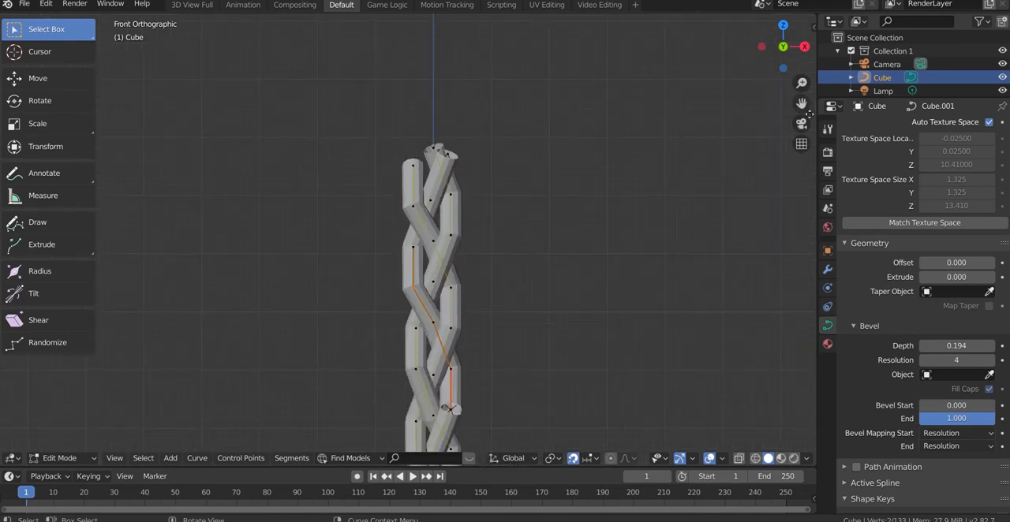
left_click_drag(803, 103, 827, 0)
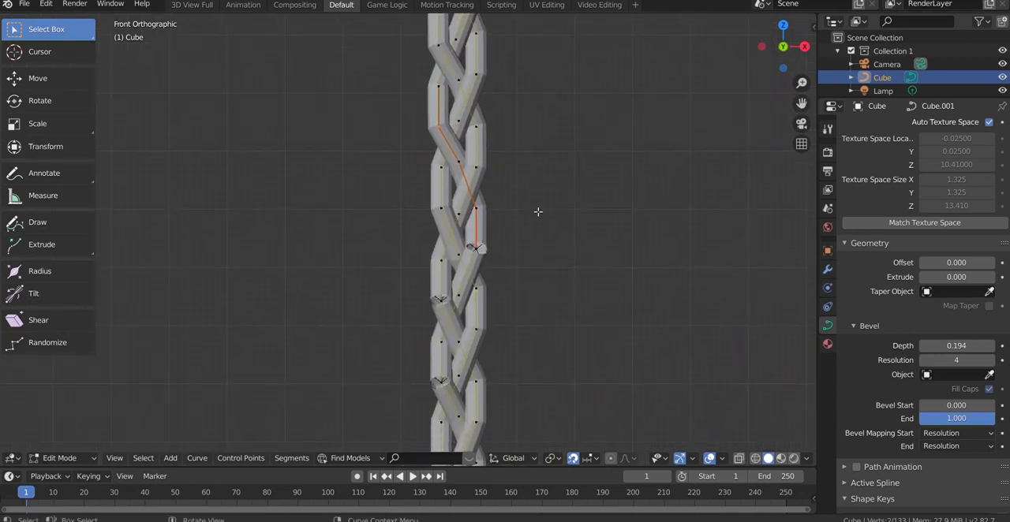
scroll(428, 398, "up", 4)
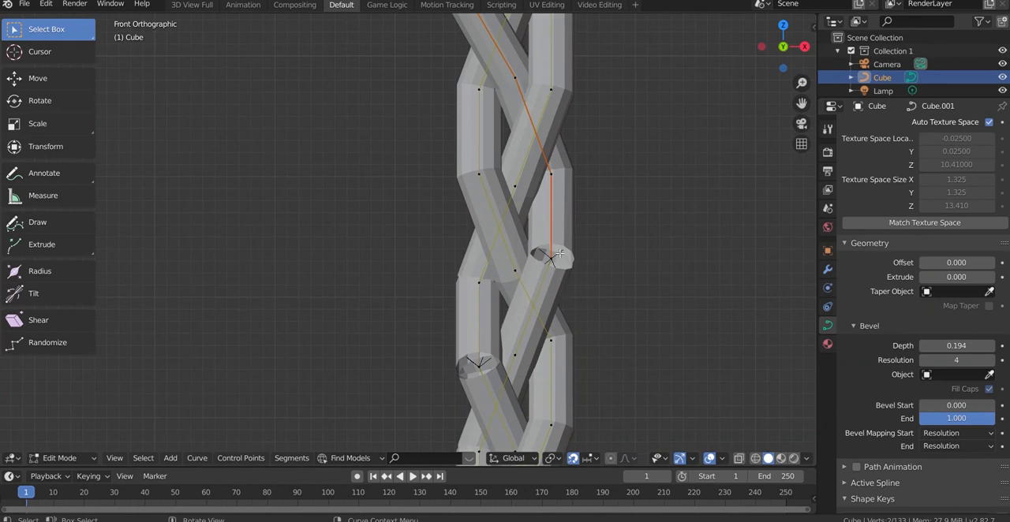
key("f")
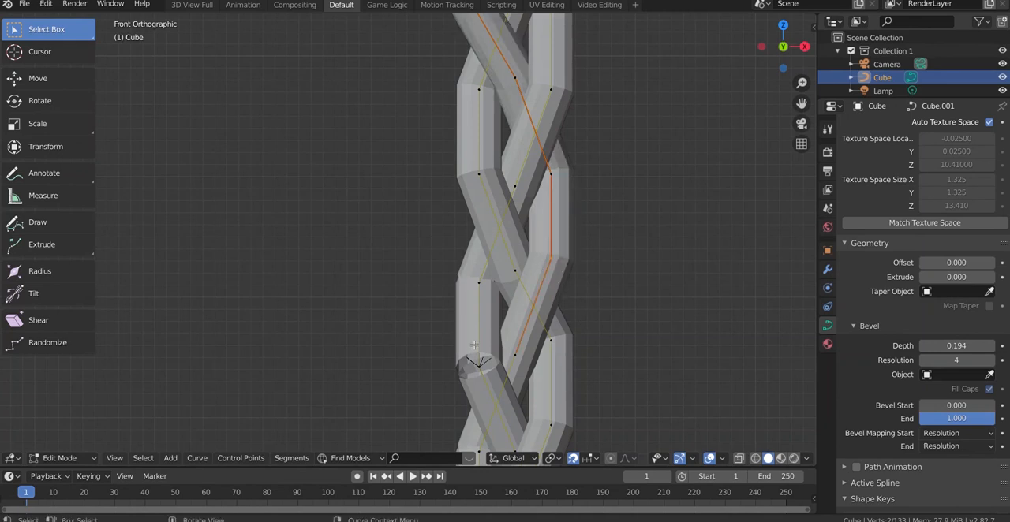
left_click_drag(485, 361, 475, 377)
key("f")
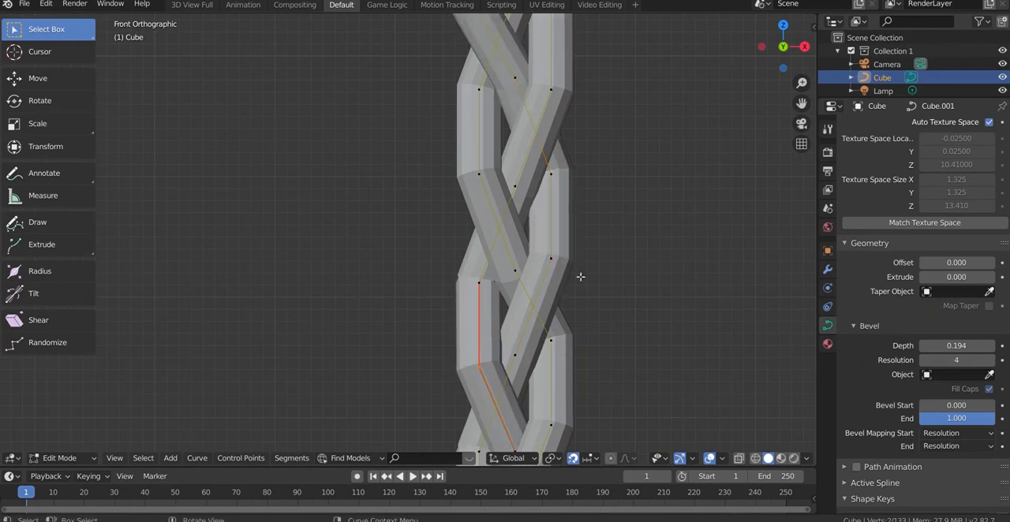
mouse_move(802, 104)
left_mouse_down()
mouse_move(793, 106)
mouse_move(805, 106)
left_mouse_up()
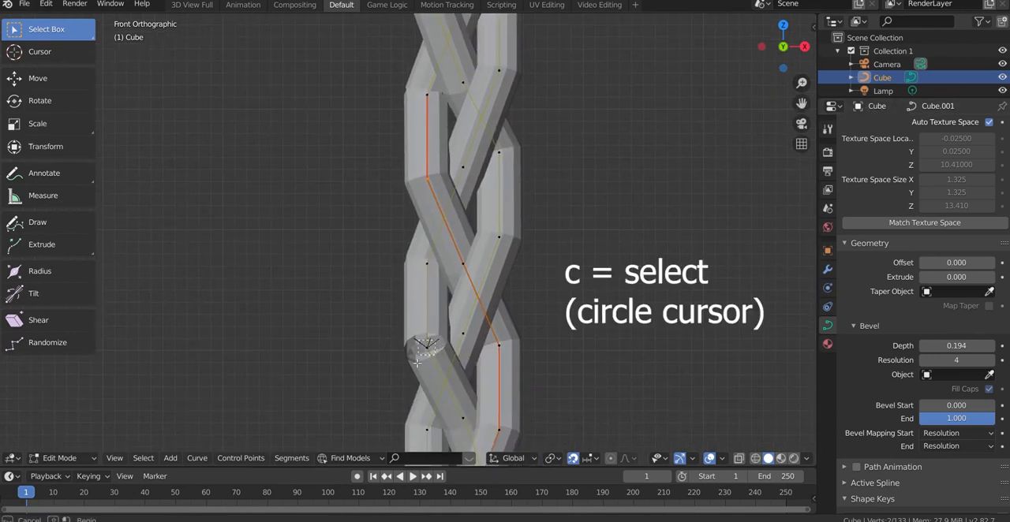
key("f")
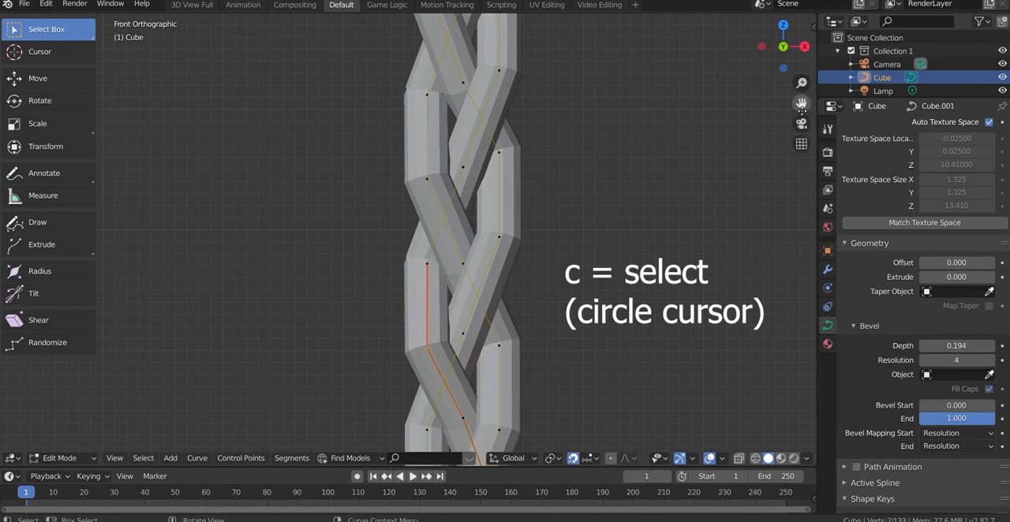
Further down the braid, join the endpoints at the next open right-side bend and the left-side bend beneath it
left_click_drag(802, 103, 801, 37)
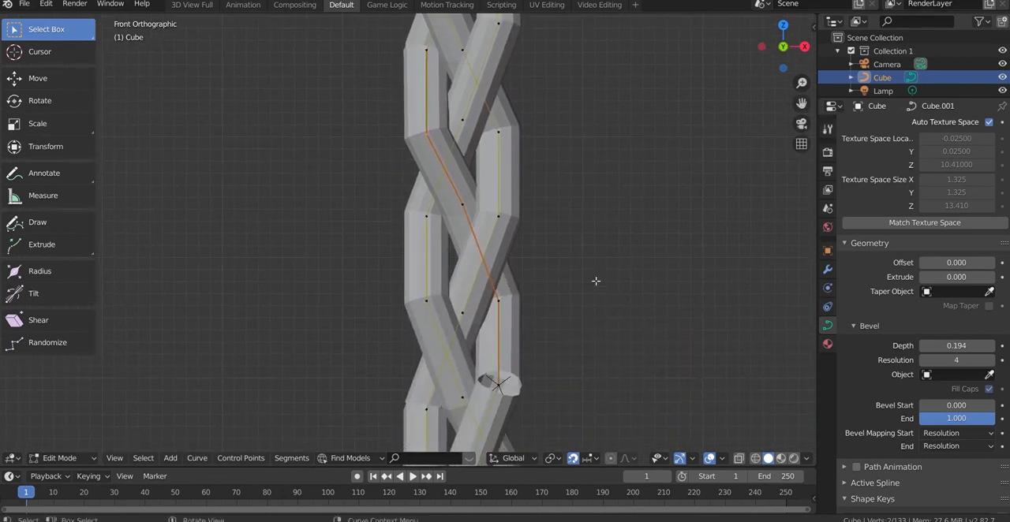
left_click_drag(802, 105, 802, 2)
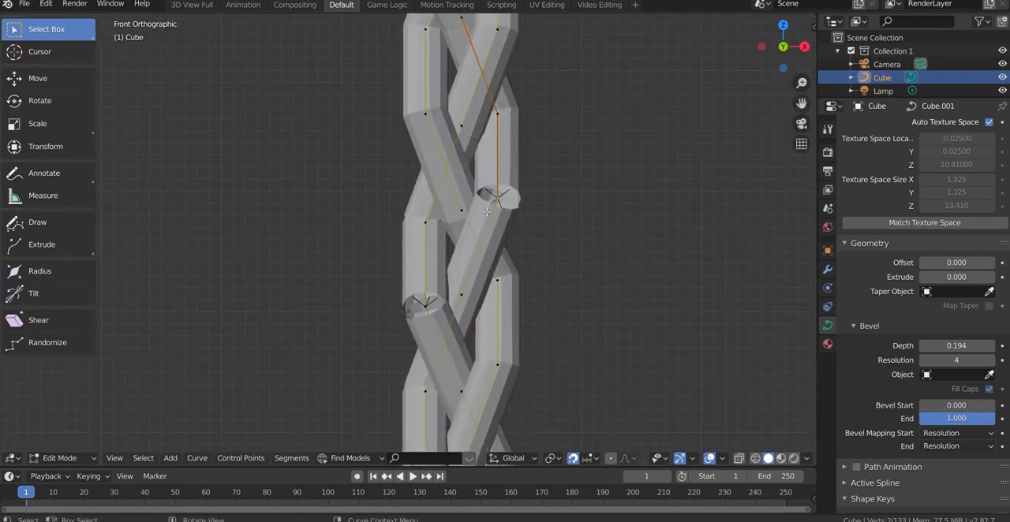
key("f")
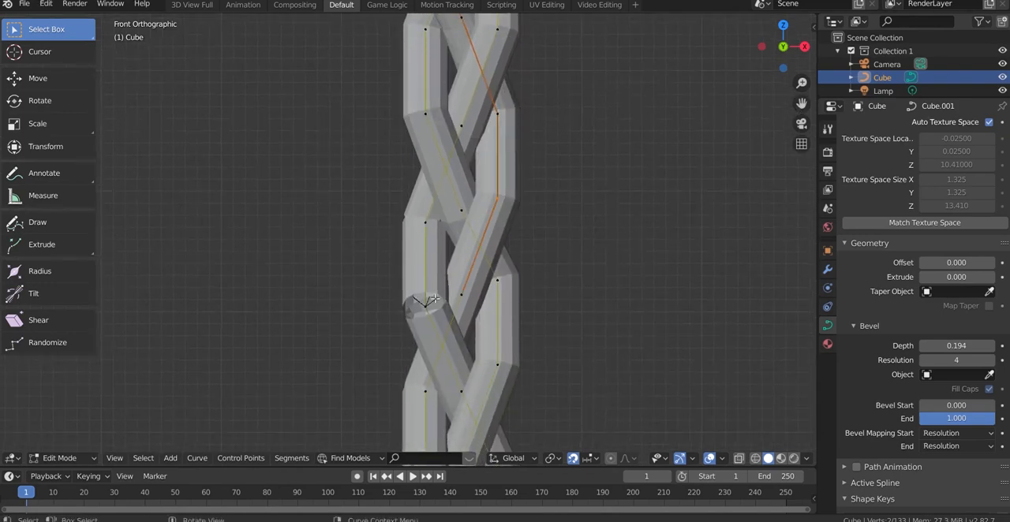
key("f")
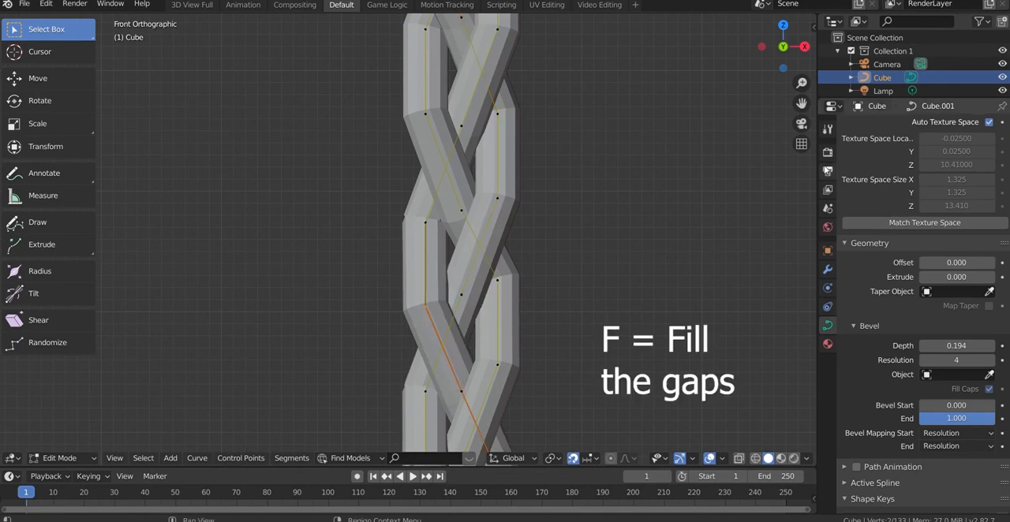
Close the following open left-side bend and the open right-side bend lower down by joining their overlapping endpoints
left_click_drag(805, 107, 847, 0)
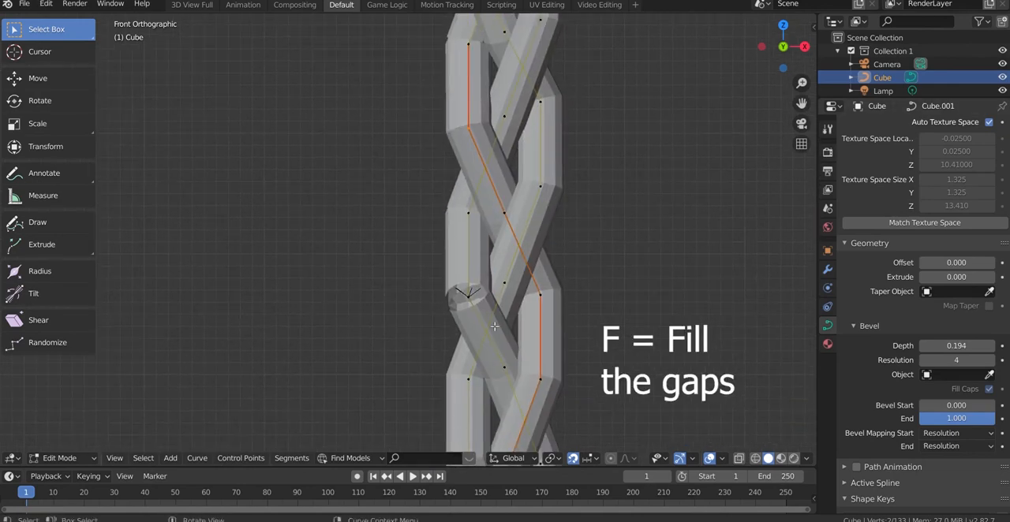
left_click_drag(476, 289, 453, 311)
key("f")
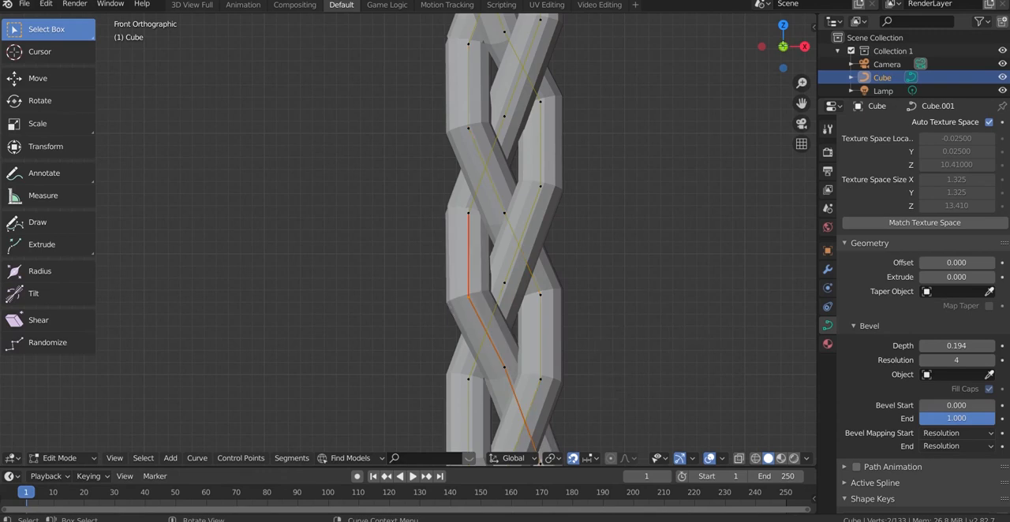
mouse_move(802, 104)
left_mouse_down()
mouse_move(781, 48)
mouse_move(732, 0)
mouse_move(802, 103)
left_mouse_up()
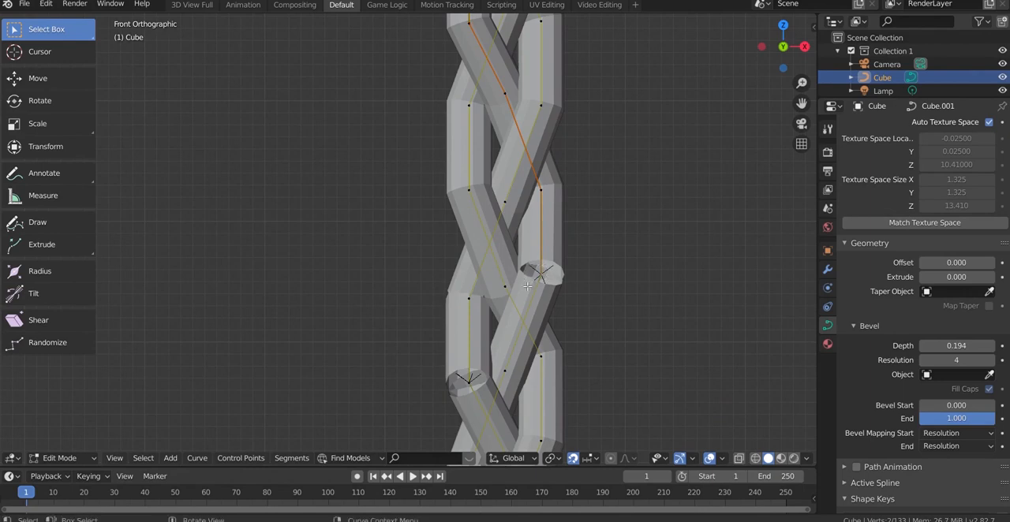
key("f")
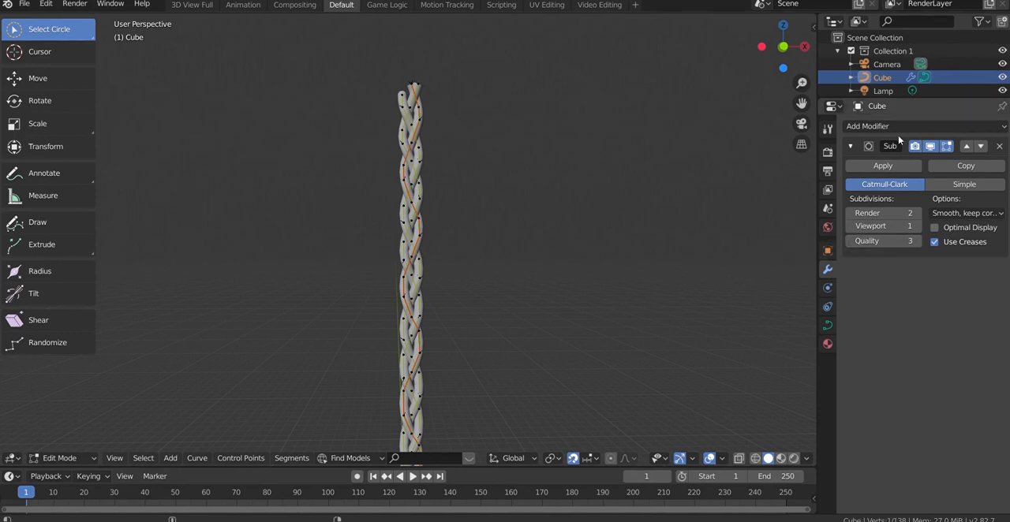
Look up Subdivision Surface among the available modifiers and try to apply the braid's subdivision modifier
left_click(868, 127)
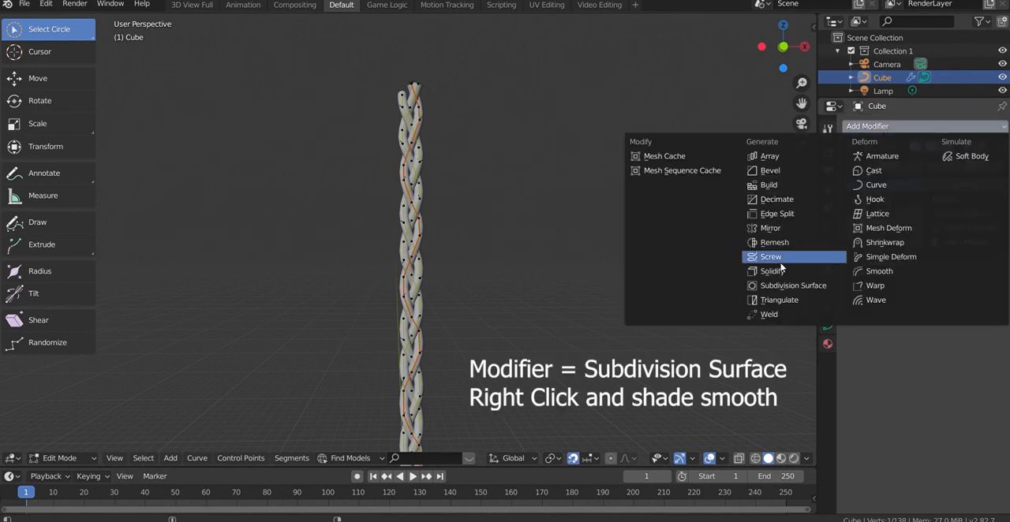
left_click(791, 285)
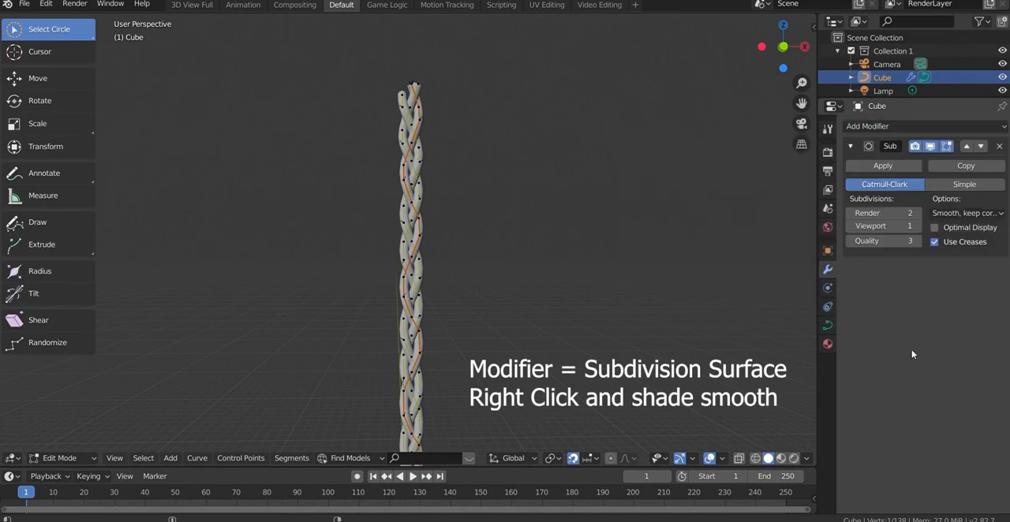
left_click(896, 168)
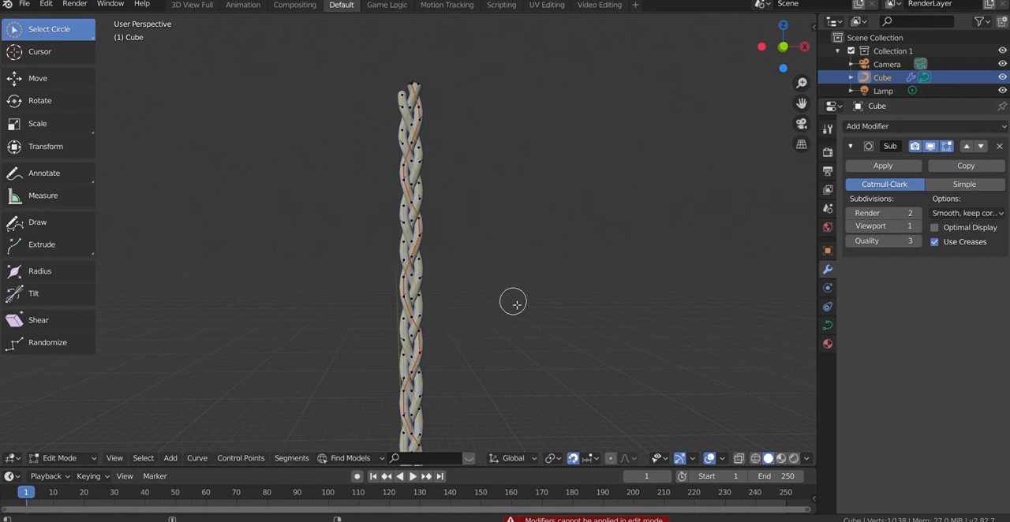
Add a Bezier curve within the braid object and move it to the empty space beside the braid
left_click(172, 459)
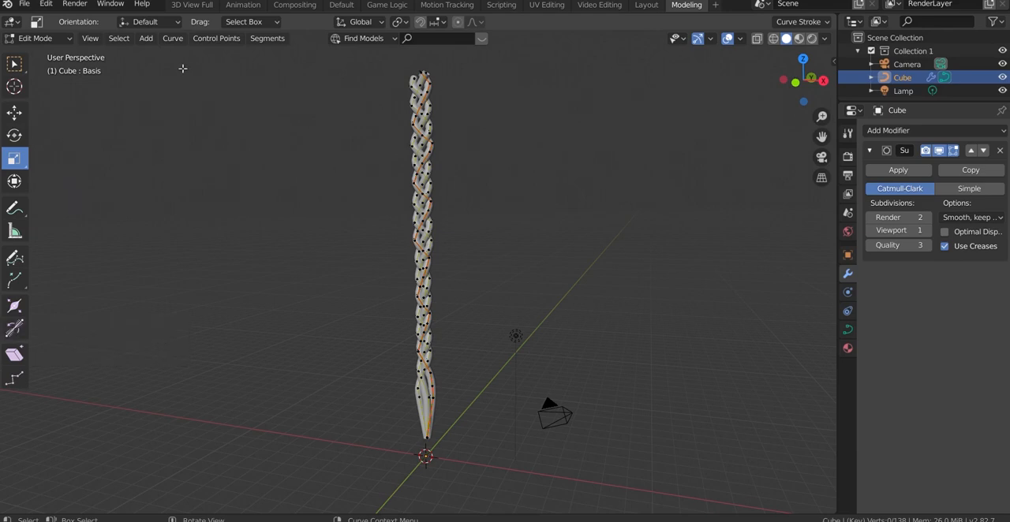
left_click(147, 39)
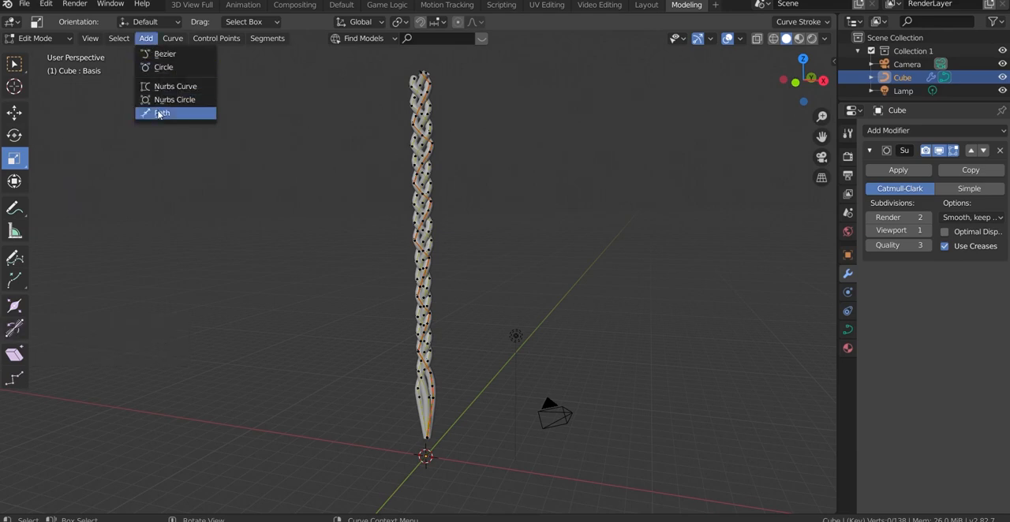
left_click(167, 54)
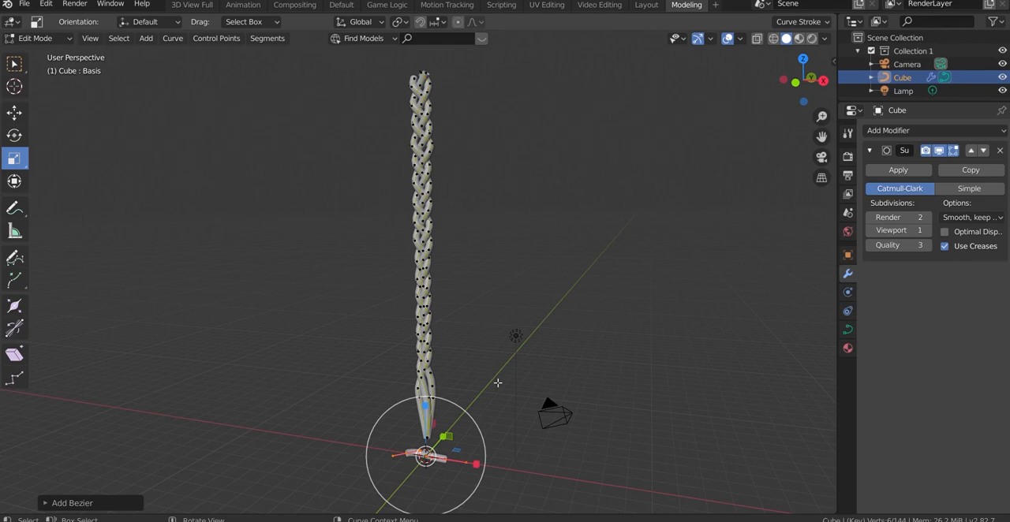
key("g")
left_click(623, 289)
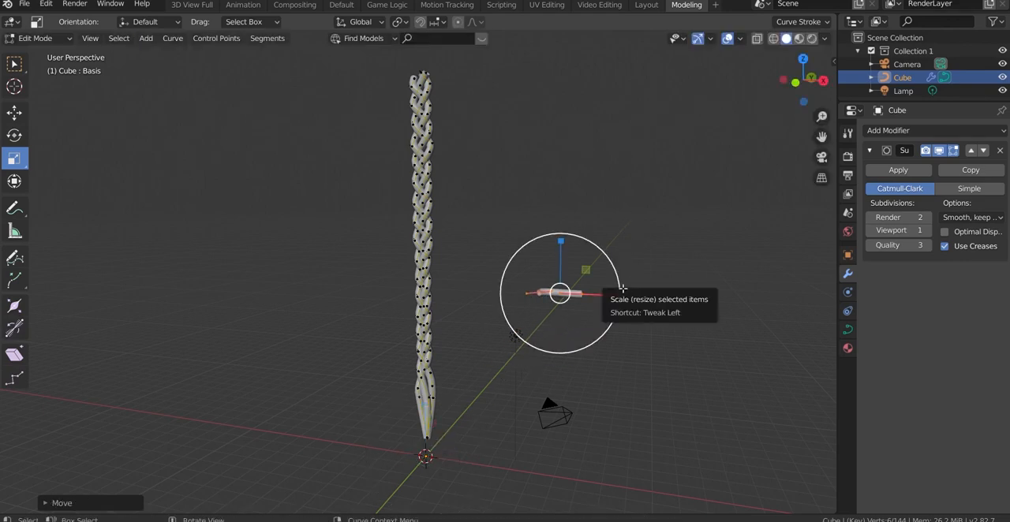
left_click_drag(623, 289, 667, 300)
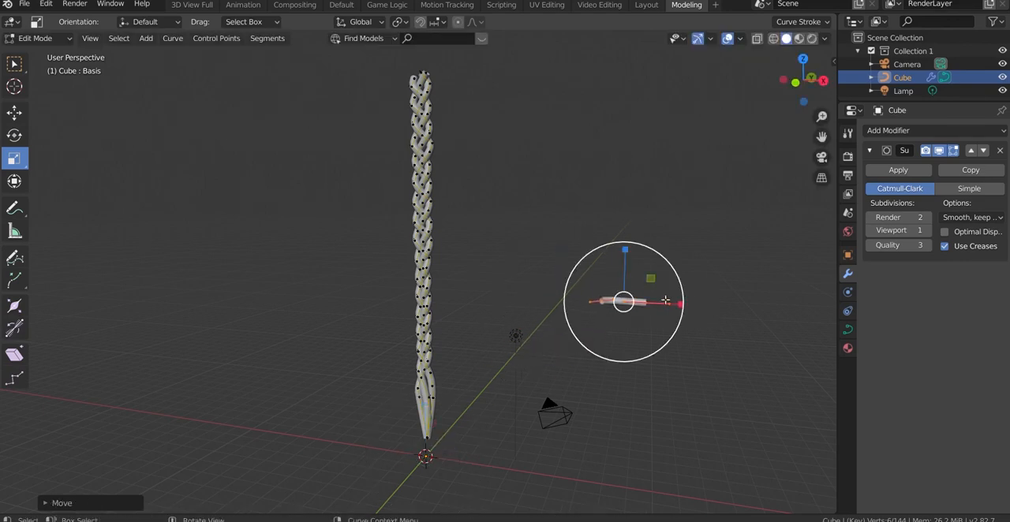
Bend the far end of the new Bezier curve by moving its outer handle down and back towards the braid
scroll(731, 194, "up", 4)
left_click_drag(821, 136, 809, 162)
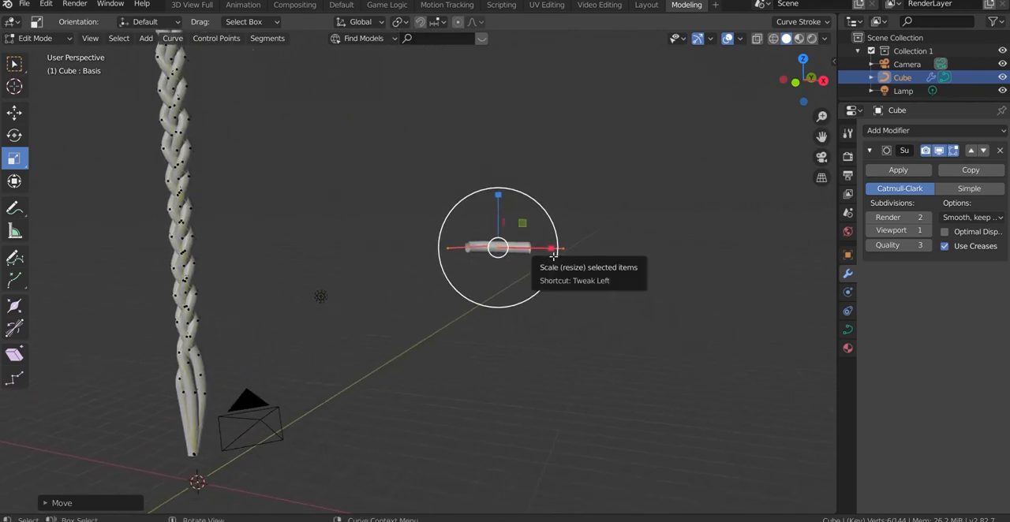
left_click(554, 254)
key("g")
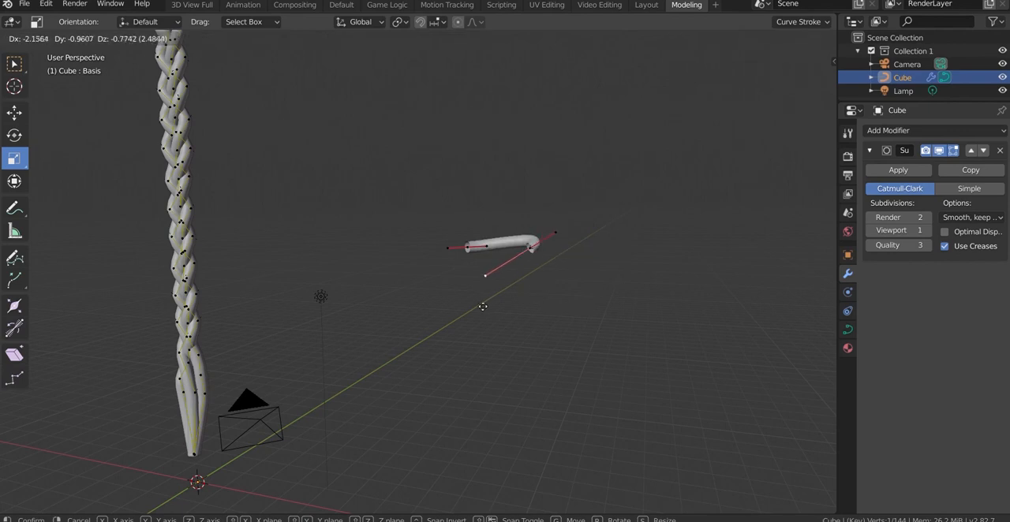
left_click(487, 251)
Move the Bezier curve's other control point closer to the bent end and scale up its handles for a rounder arc
left_click(469, 250)
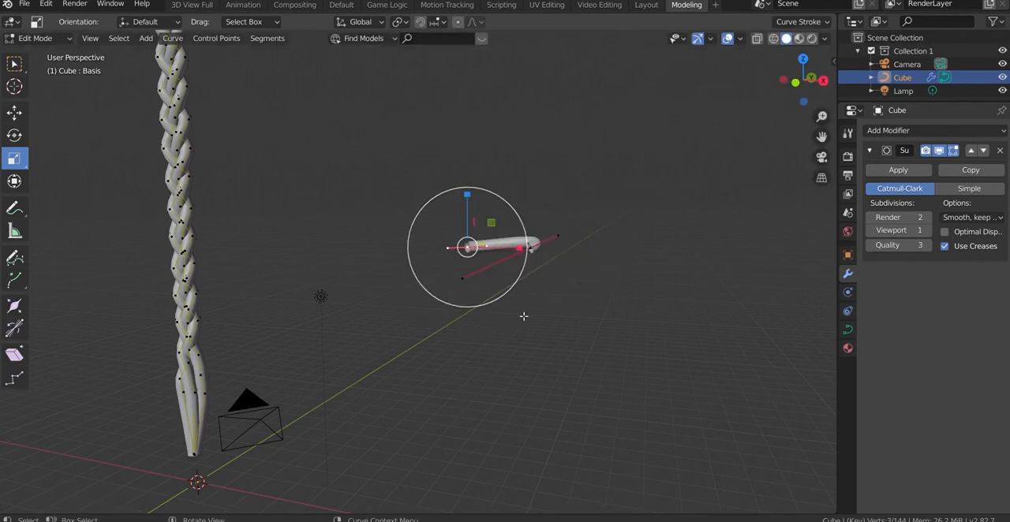
key("g")
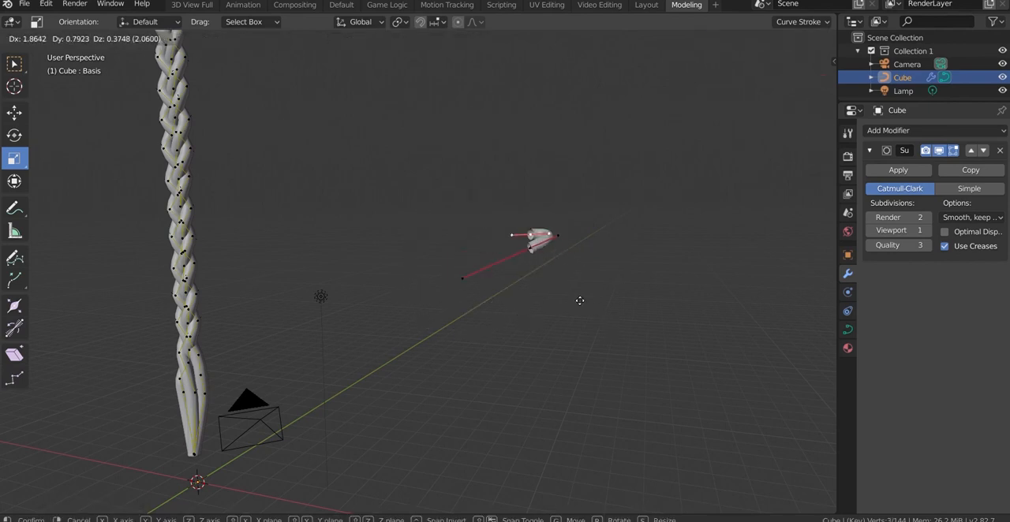
left_click(552, 307)
scroll(544, 202, "up", 2)
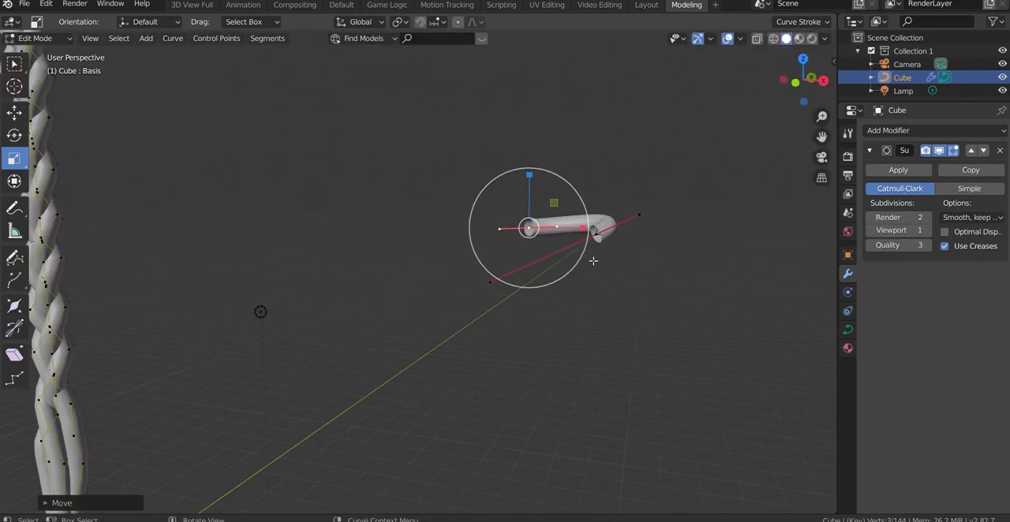
left_click_drag(805, 82, 778, 117)
left_click_drag(449, 334, 463, 387)
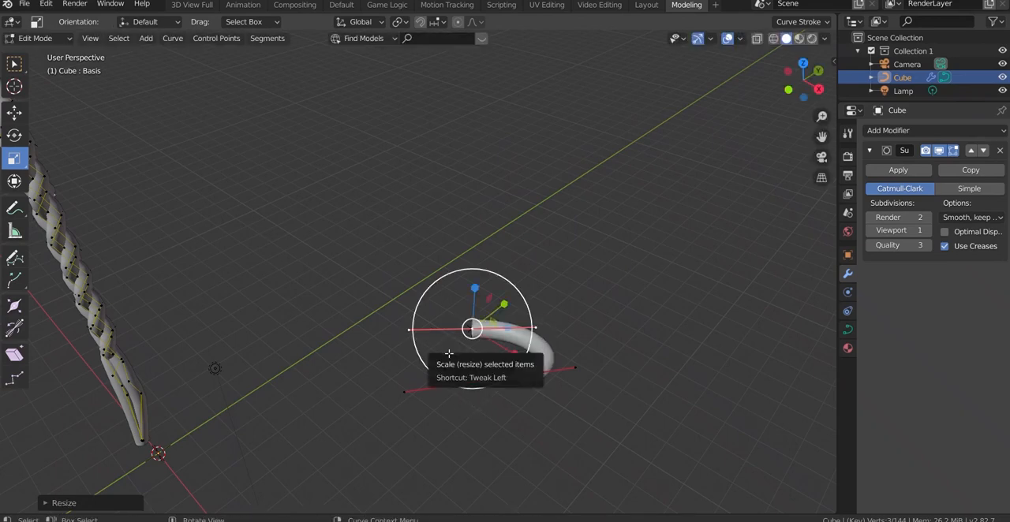
Extrude a new control point from the arc's end, rotate and scale its handles, and move it across the opposite end to form a ring
key("e")
left_click(444, 392)
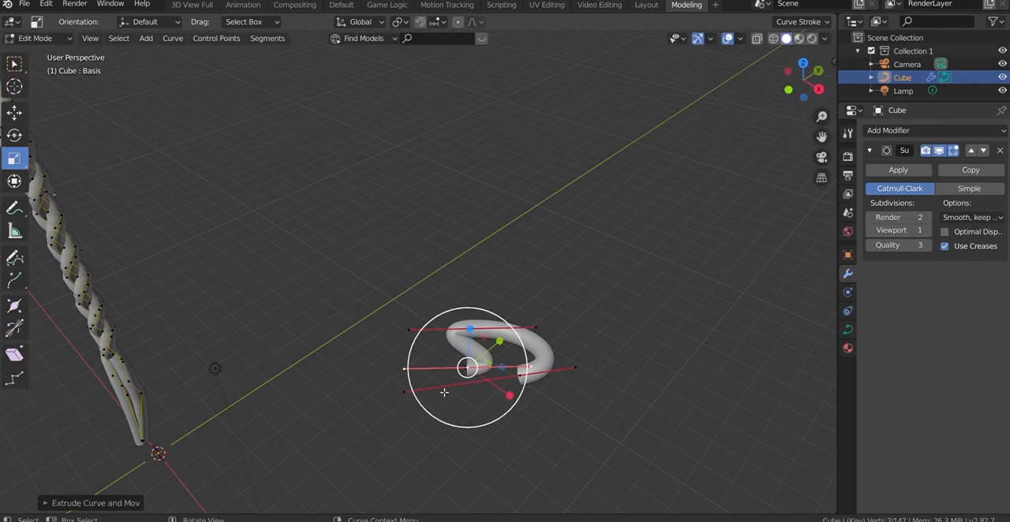
mouse_move(468, 367)
left_mouse_down()
mouse_move(432, 404)
mouse_move(423, 387)
mouse_move(477, 363)
left_mouse_up()
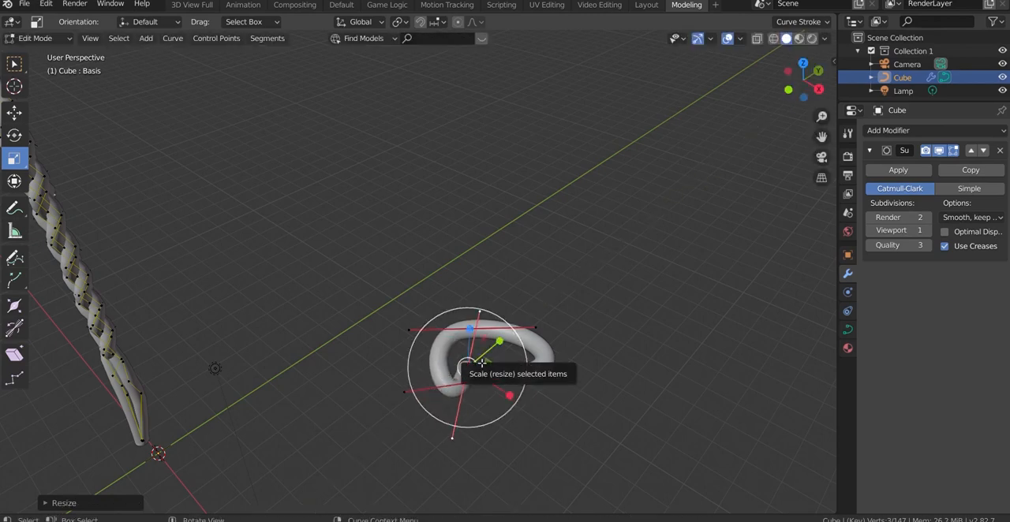
key("g")
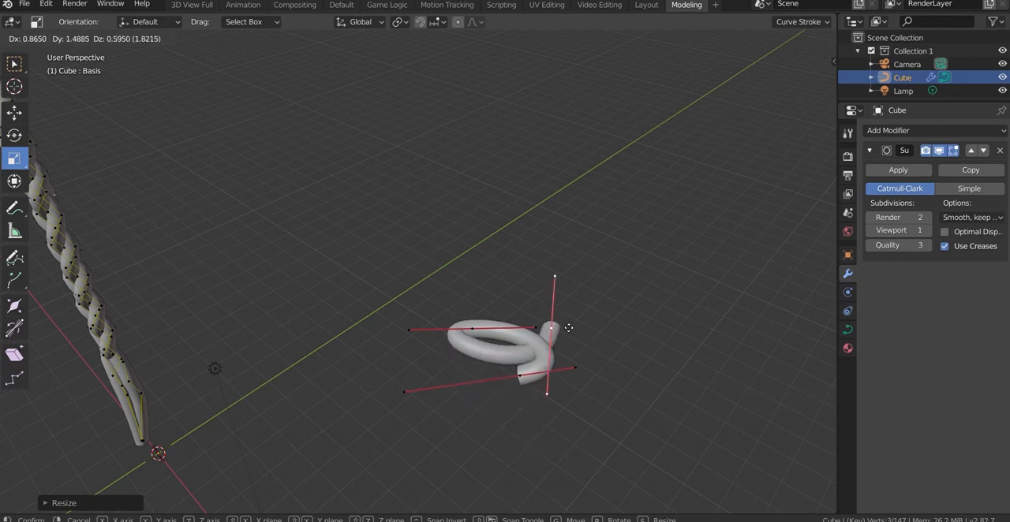
left_click(576, 328)
Move the curve's front end control point back and inward, bringing that end into the ring
left_click(522, 381)
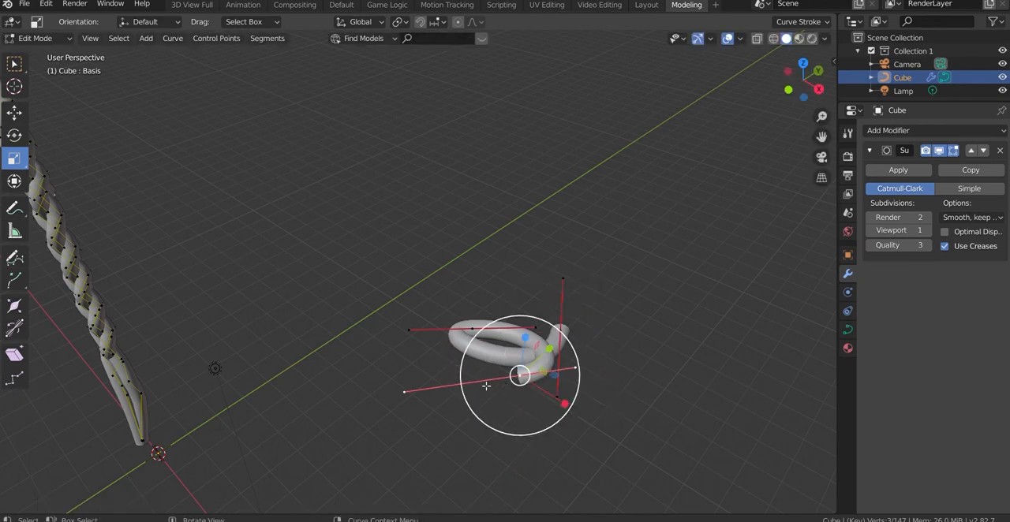
key("g")
left_click(468, 354)
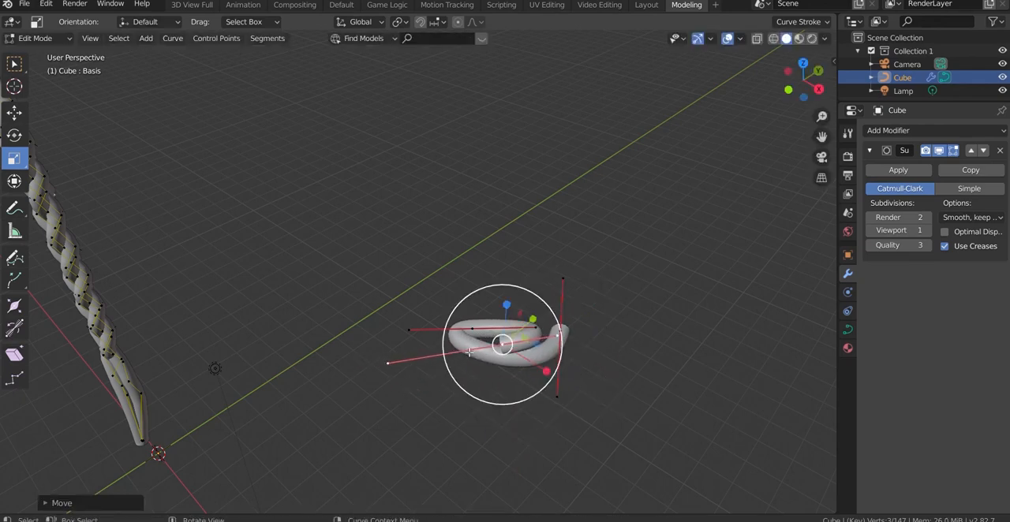
Move the ring's other end control point upward and outward, so that end rises away from the ring
left_click(567, 335)
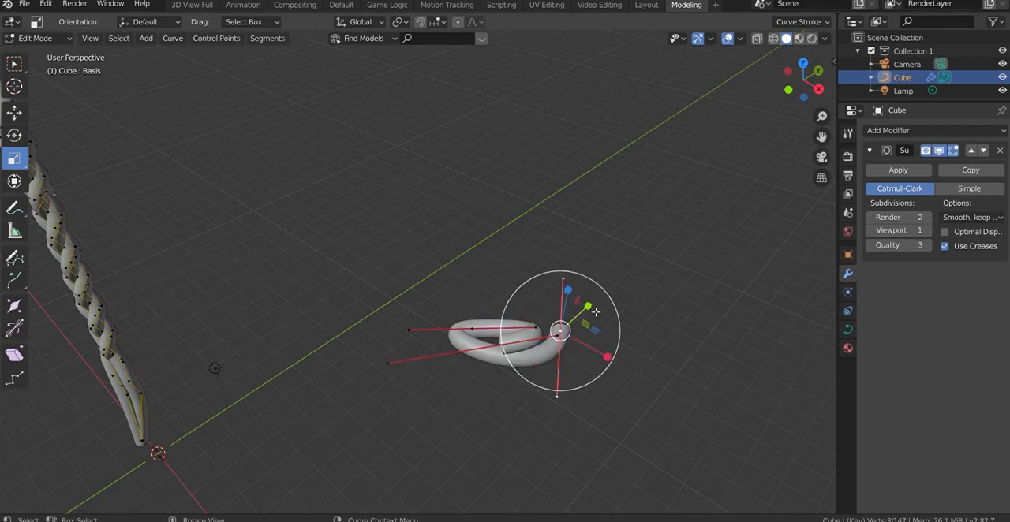
key("g")
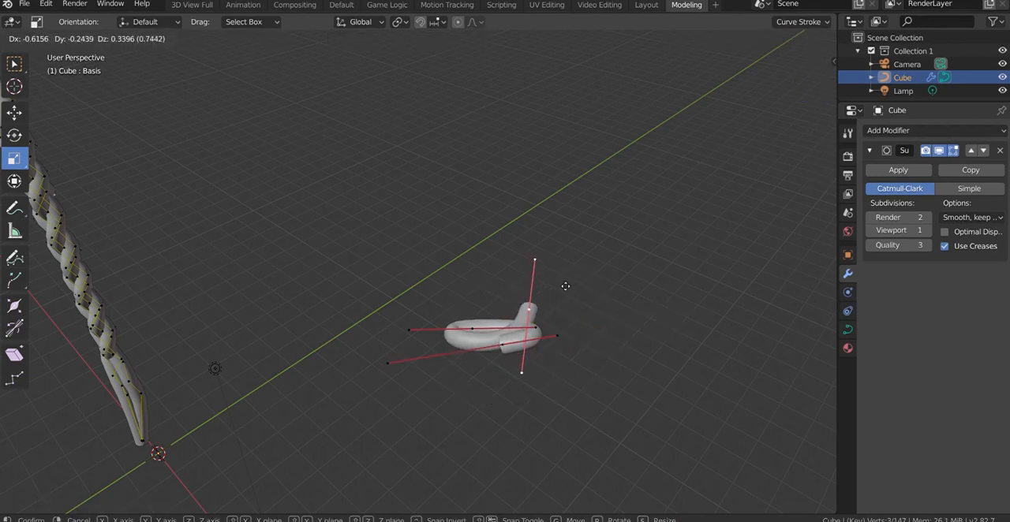
left_click(556, 303)
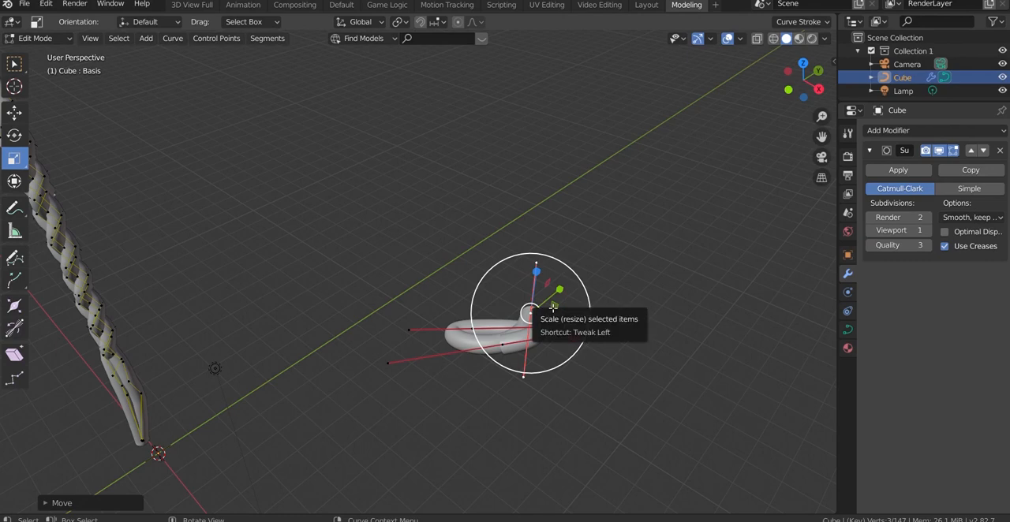
key("g")
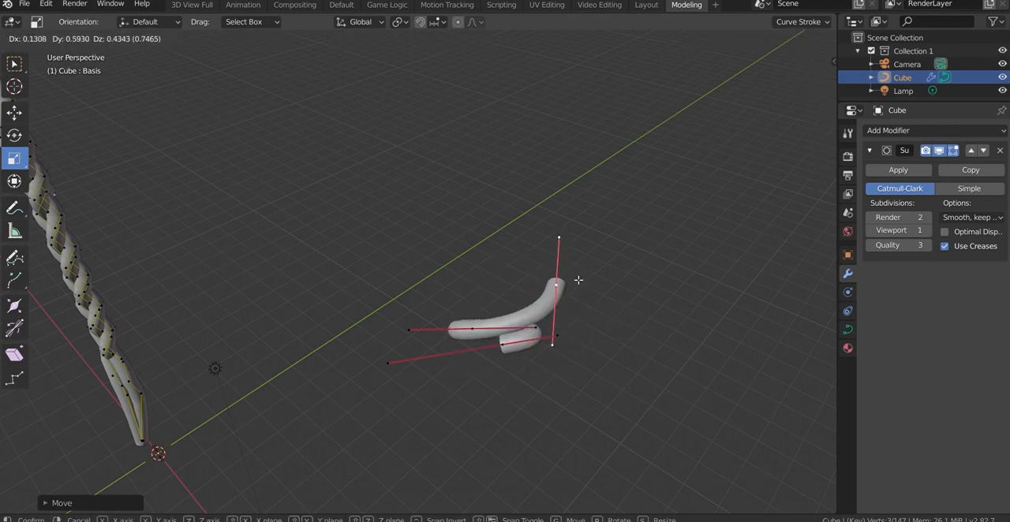
left_click(579, 279)
Select the outer handle of the raised end point and move it to redirect the curve's bend
left_click_drag(796, 88, 844, 116)
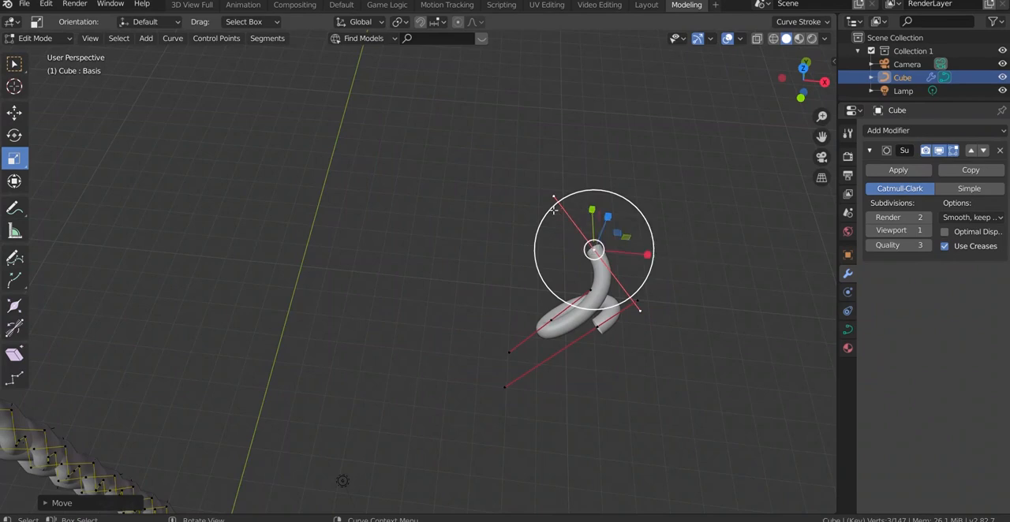
left_click_drag(544, 254, 544, 210)
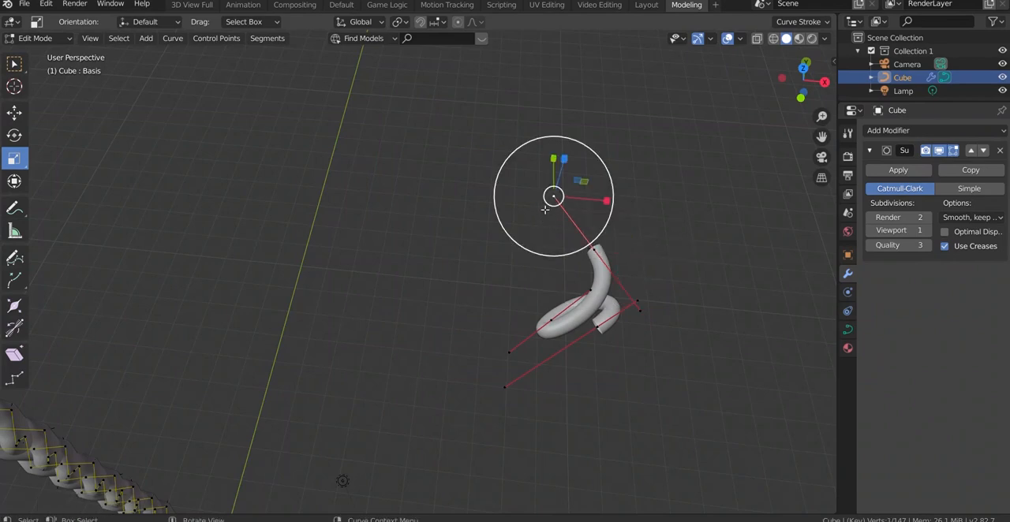
key("g")
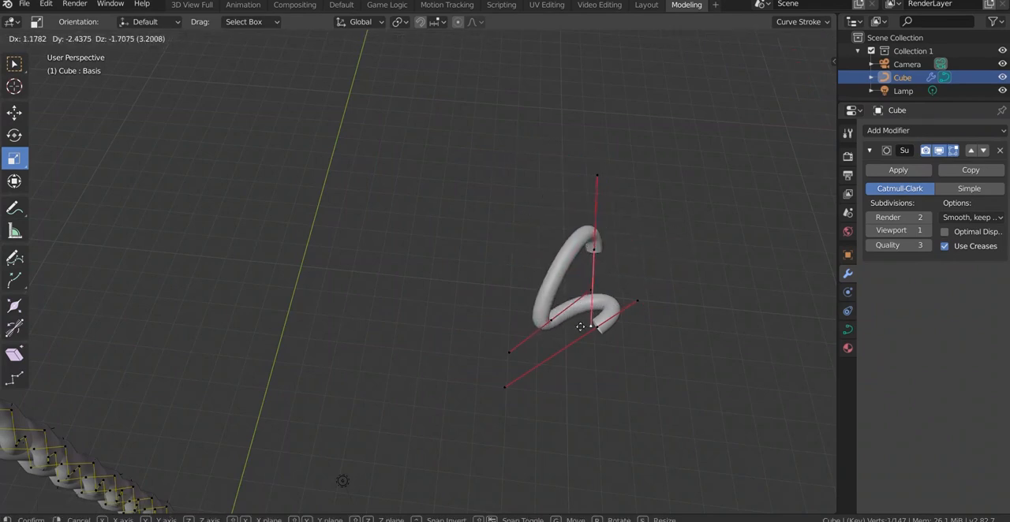
left_click(516, 255)
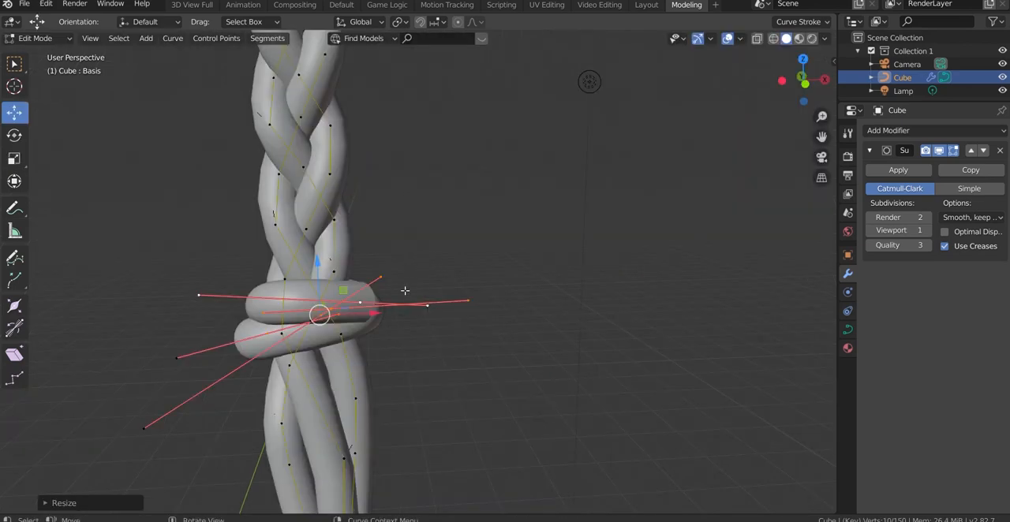
Move the upper wrap's control point beside the braid slightly up and back, closer against the strands
left_click(364, 305)
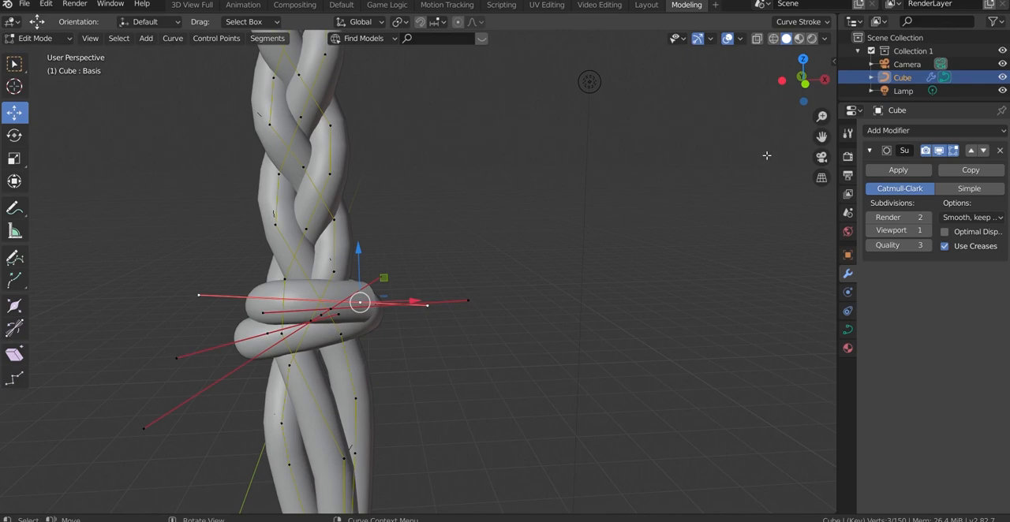
left_click_drag(805, 102, 805, 132)
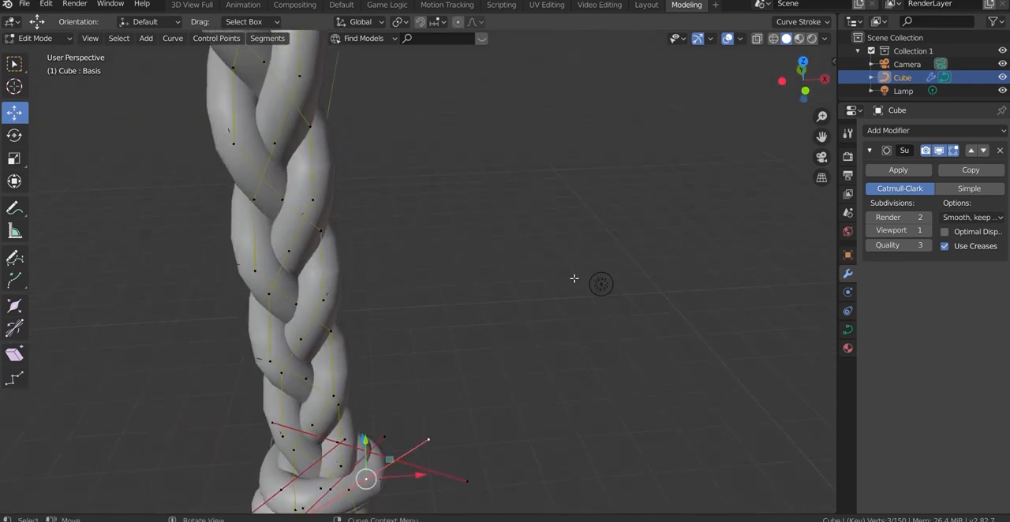
key("g")
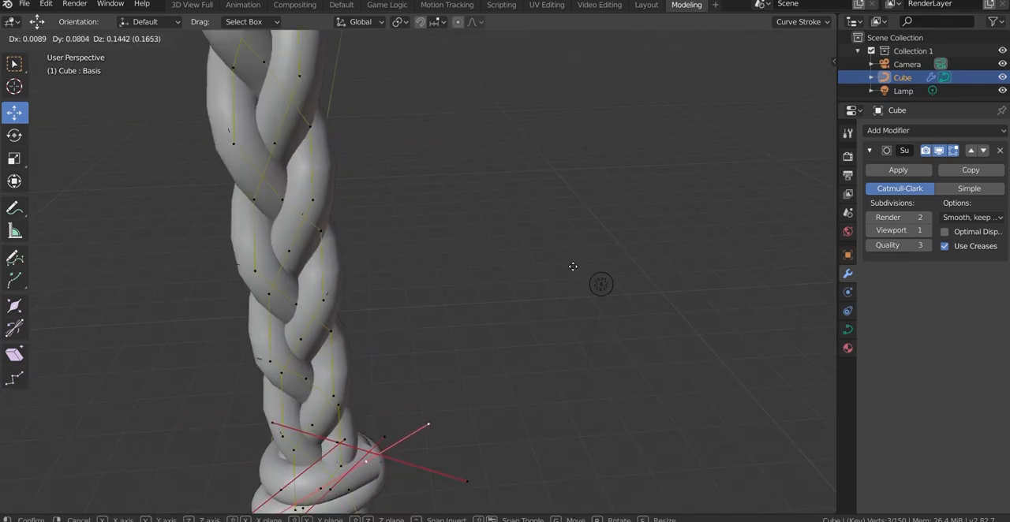
left_click(571, 279)
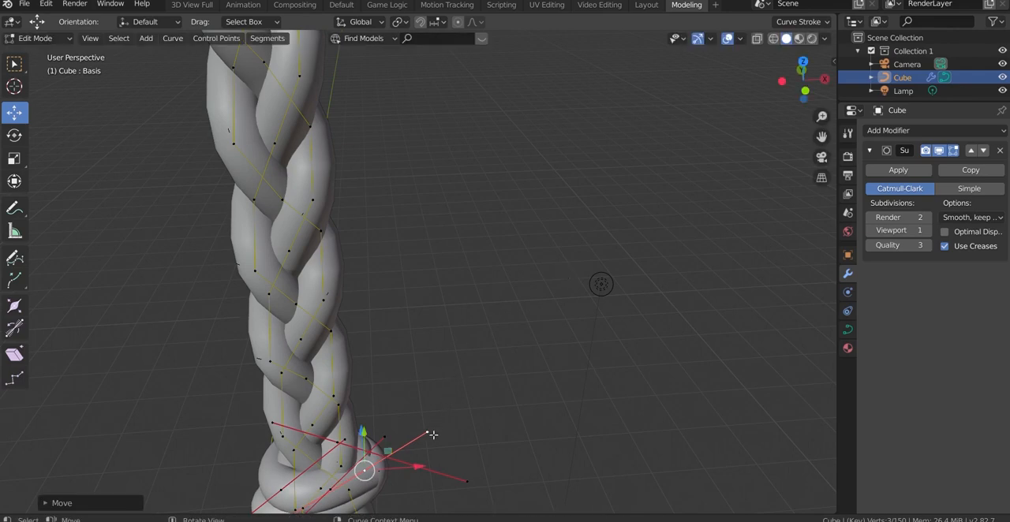
Rotate and move the outer handle of the upper wrap's control point to adjust how the tie curves around the braid
left_click(428, 434)
key("r")
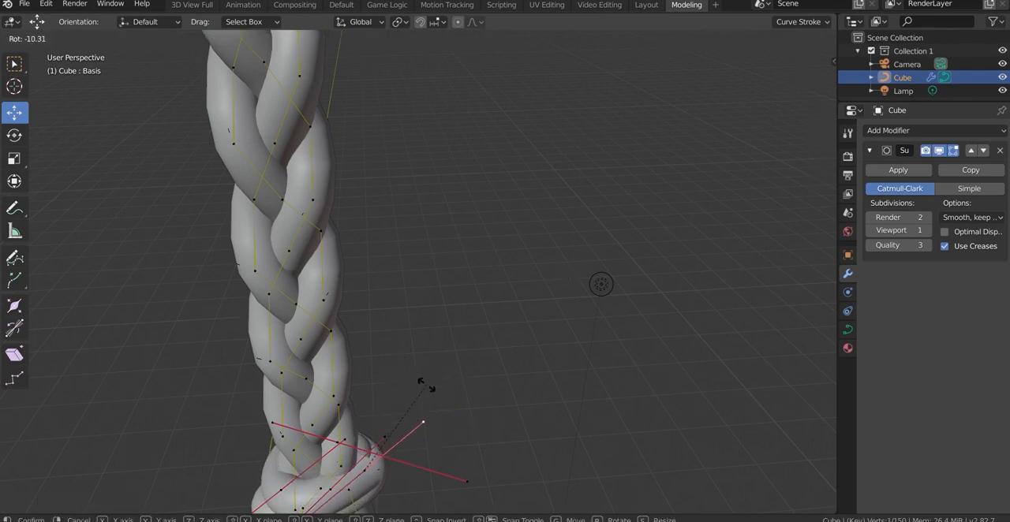
left_click(424, 381)
left_click_drag(422, 384, 424, 443)
left_click_drag(412, 407, 431, 307)
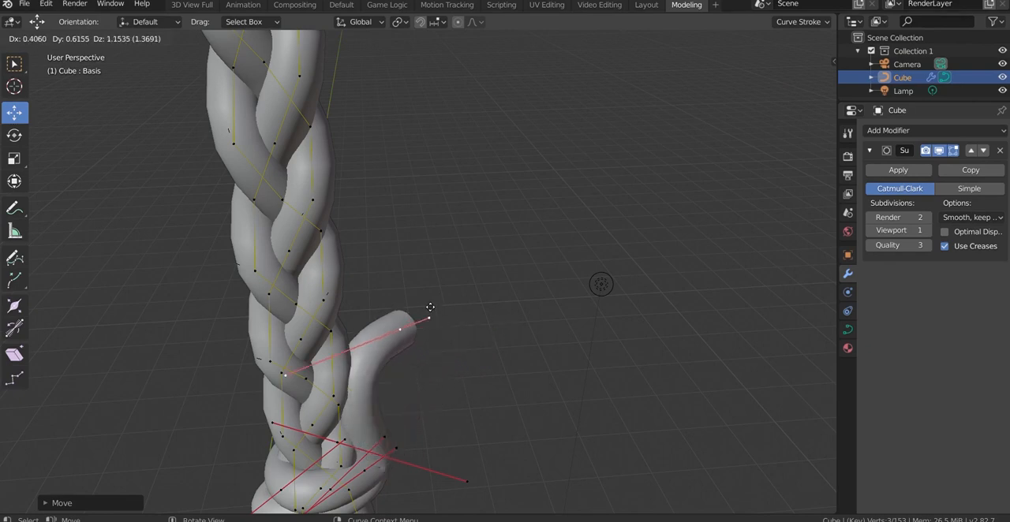
right_click(433, 306)
middle_click_drag(461, 366, 483, 353)
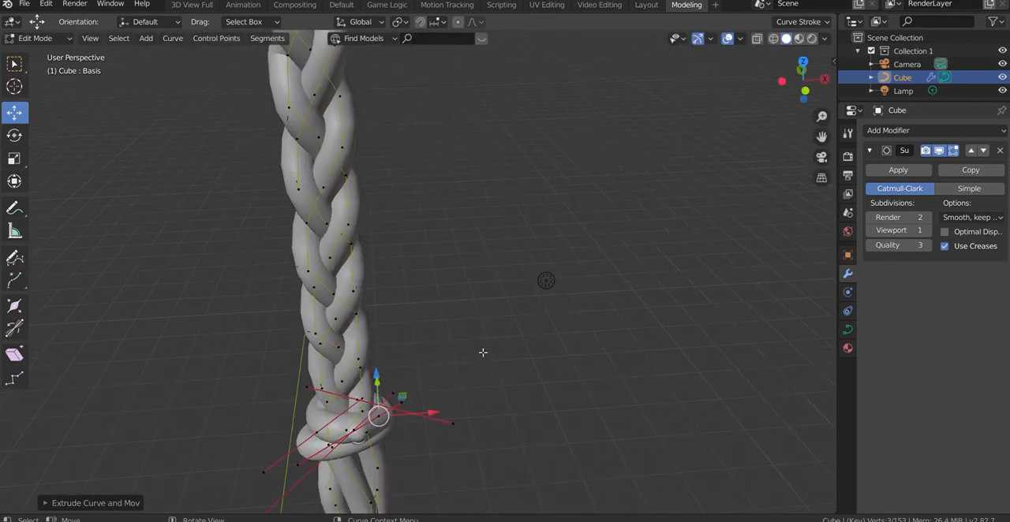
key("ctrl+z")
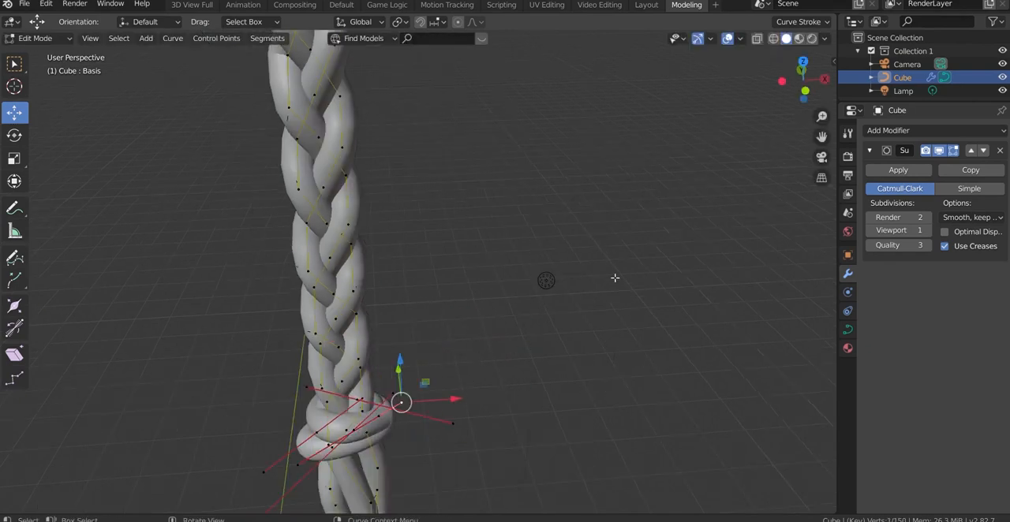
Deselect the tie curve's points, return to Object Mode and deselect the braid
mouse_move(785, 90)
left_mouse_down()
mouse_move(803, 79)
mouse_move(789, 92)
left_mouse_up()
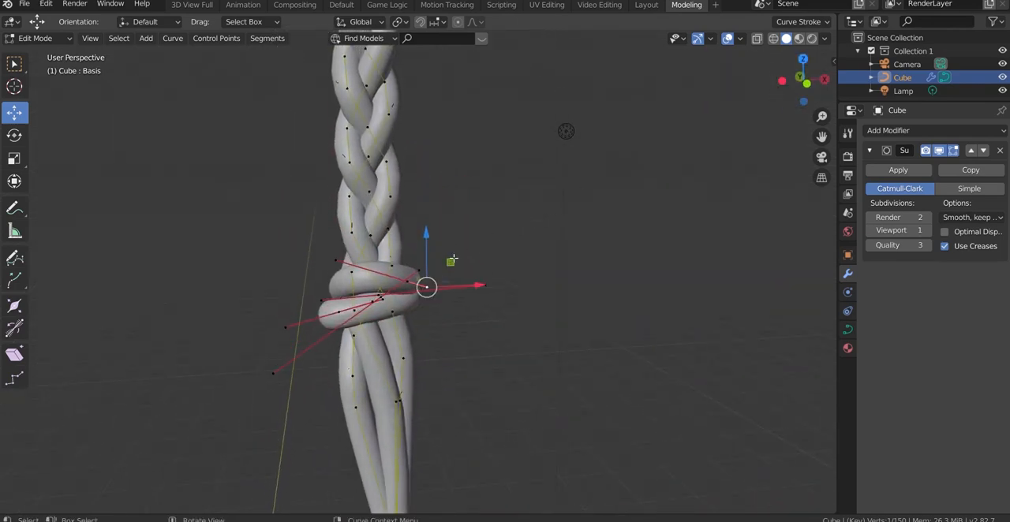
left_click_drag(426, 286, 451, 241)
key("Escape")
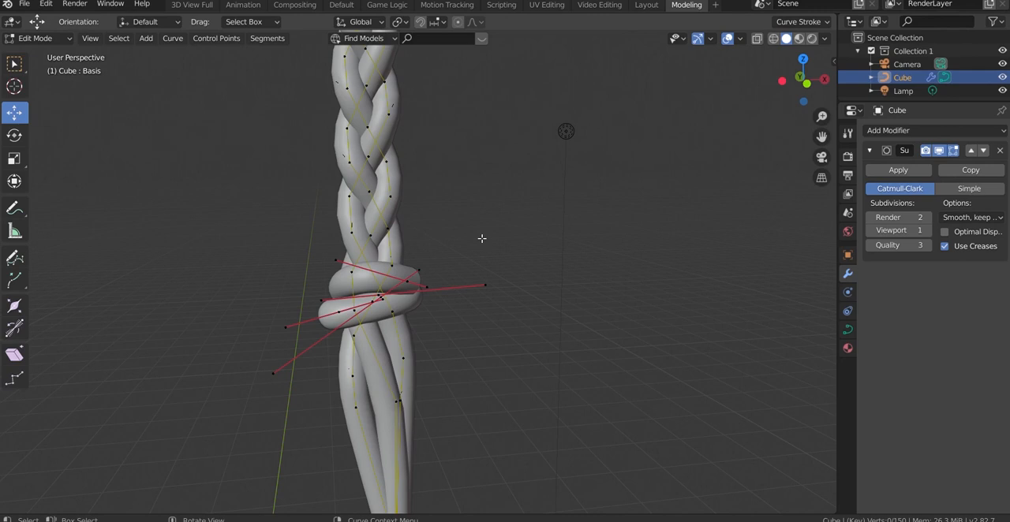
key("Tab")
left_click(660, 306)
Examine the whole braid and the tie wrapped around its lower end, from close up and from a distance
scroll(660, 306, "down", 5)
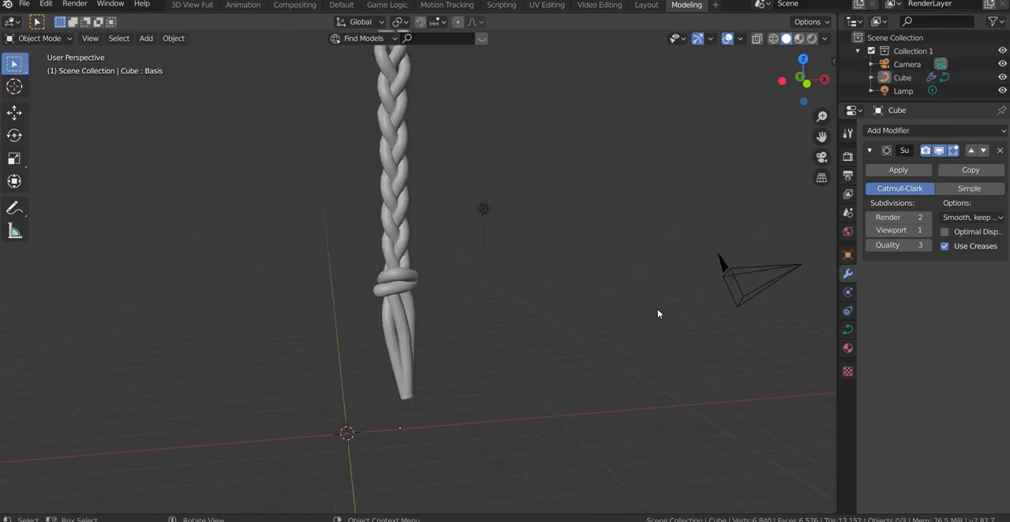
scroll(659, 314, "down", 2)
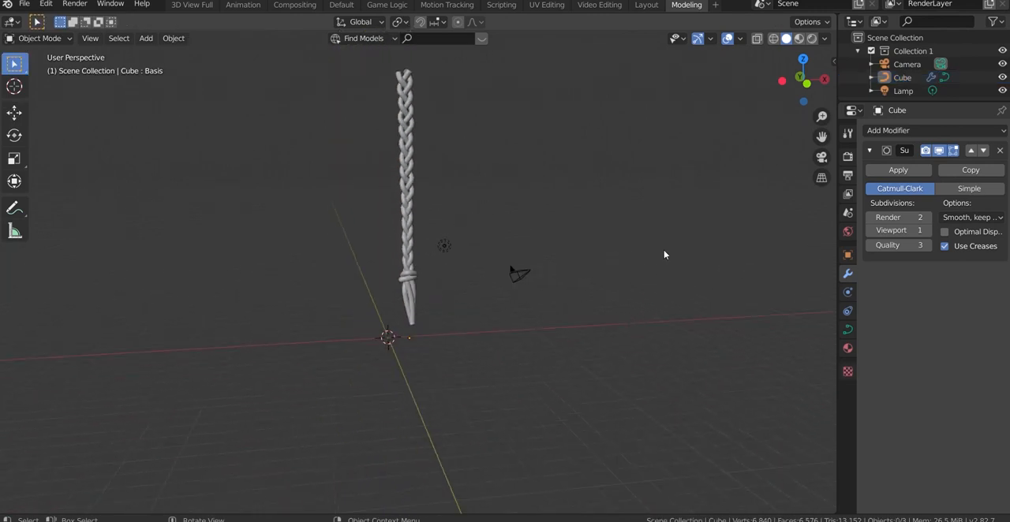
scroll(386, 280, "up", 3)
left_click(405, 276)
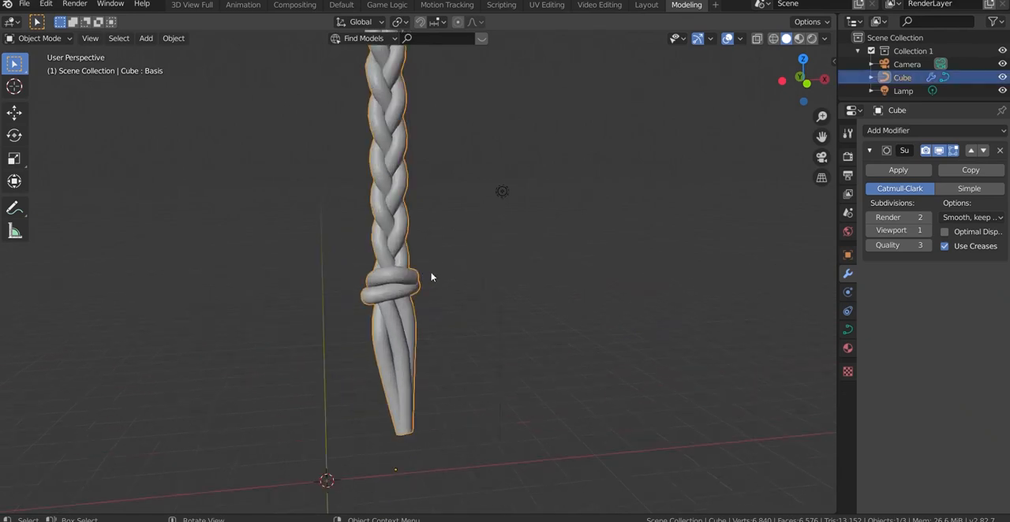
left_click(438, 277)
scroll(438, 282, "down", 5)
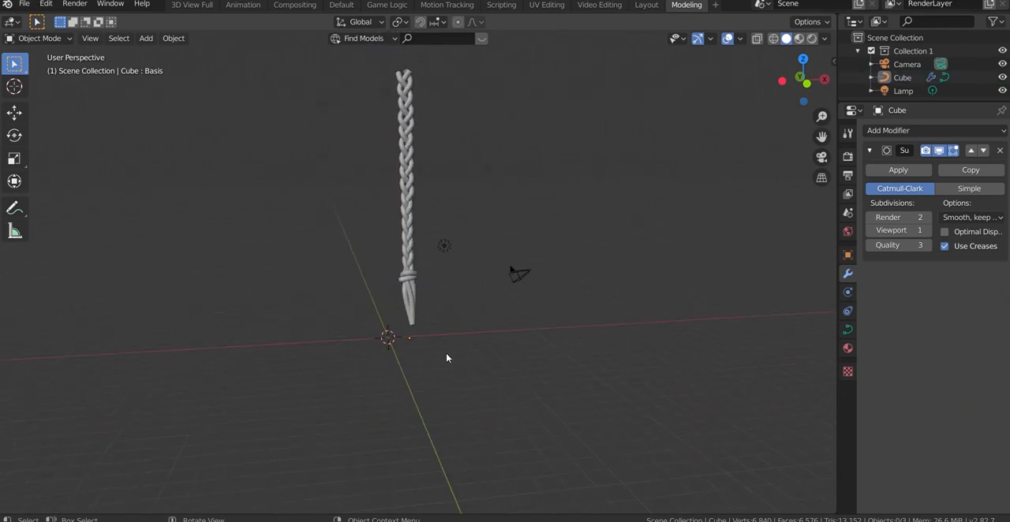
scroll(450, 257, "up", 5)
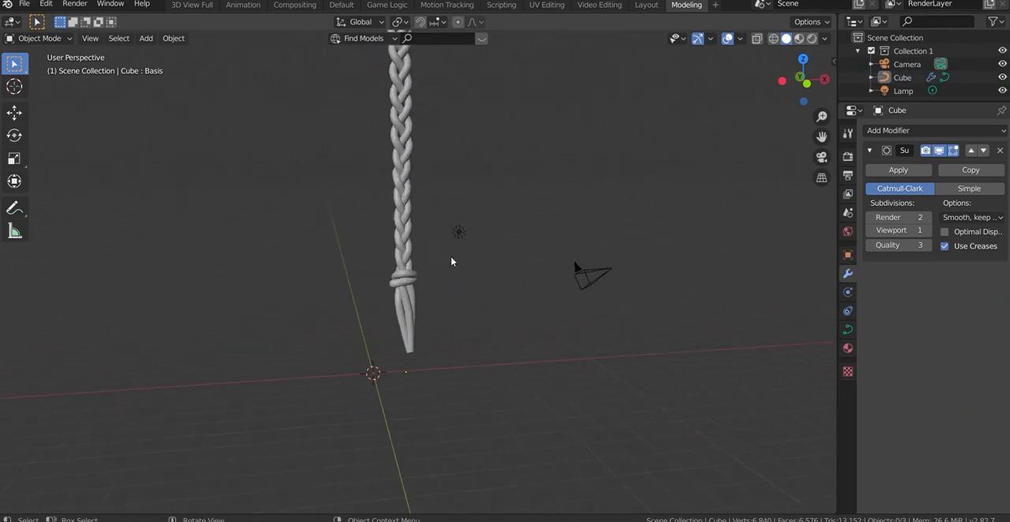
scroll(443, 272, "up", 4)
scroll(481, 287, "down", 3)
mouse_move(798, 89)
left_mouse_down()
mouse_move(701, 120)
mouse_move(736, 118)
mouse_move(774, 97)
mouse_move(778, 124)
mouse_move(779, 106)
mouse_move(815, 92)
mouse_move(800, 92)
left_mouse_up()
scroll(643, 277, "down", 7)
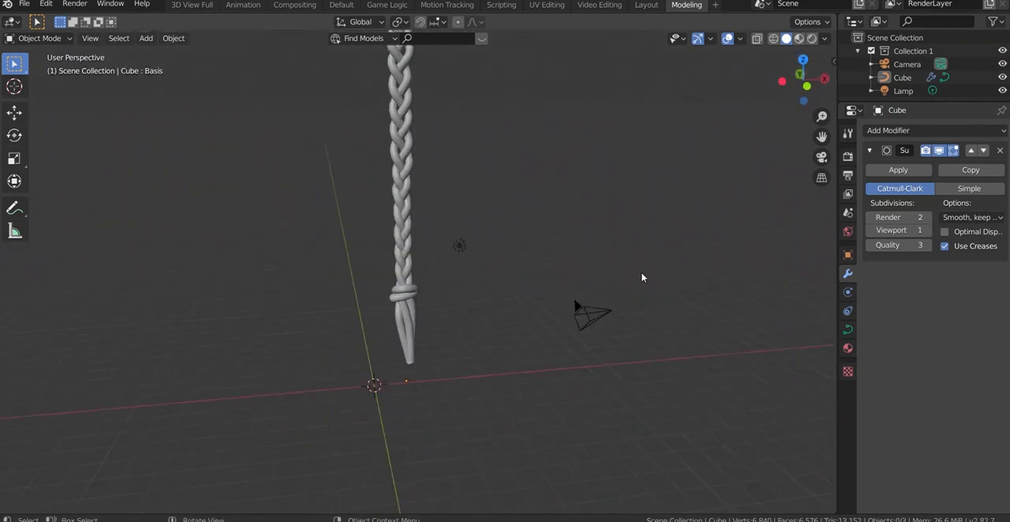
left_click(409, 239)
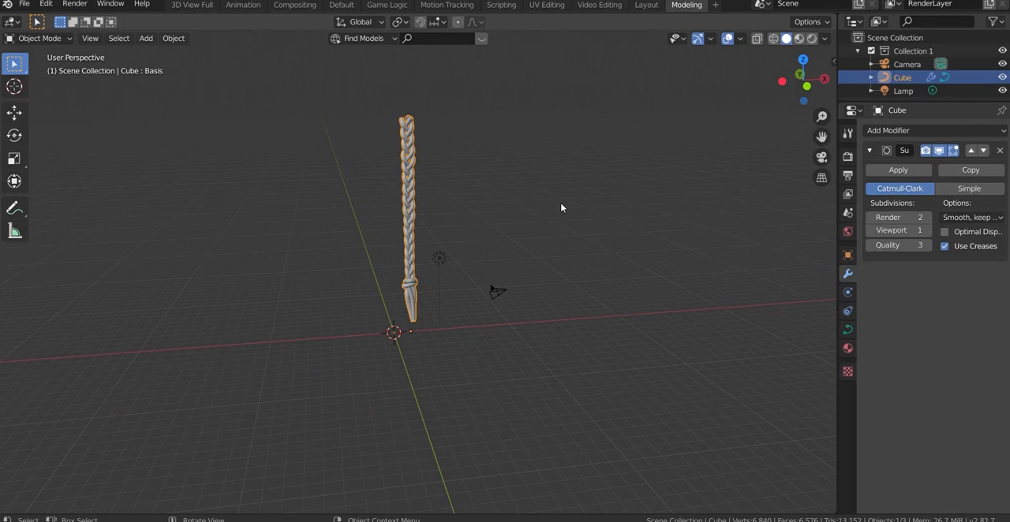
left_click(568, 199)
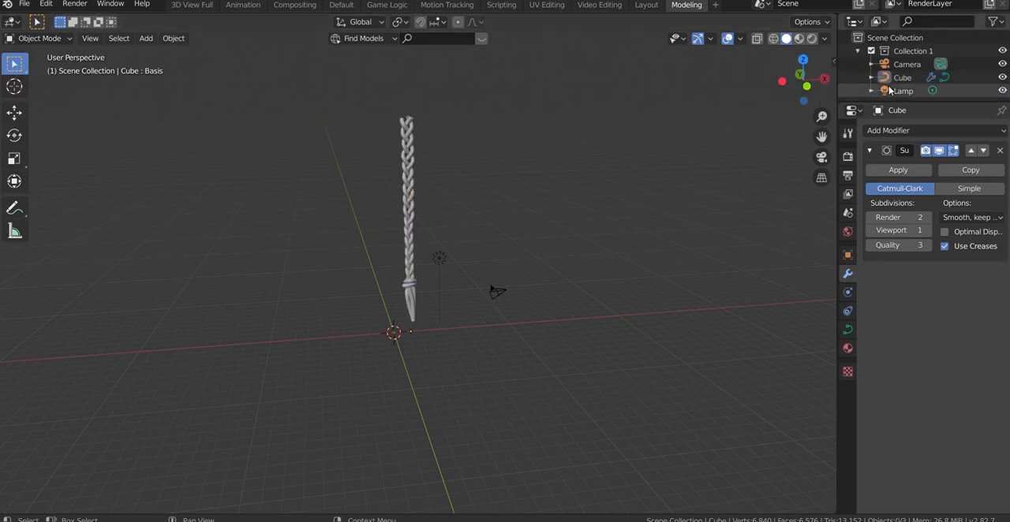